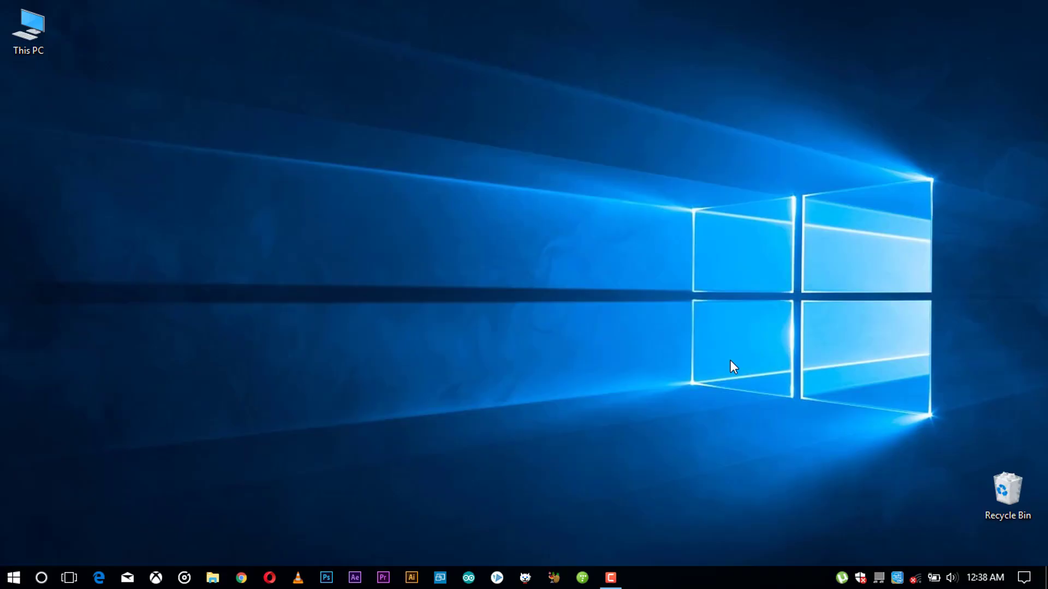
Launch FormatFactory and maximize its window.
{"action": "key", "text": "super"}
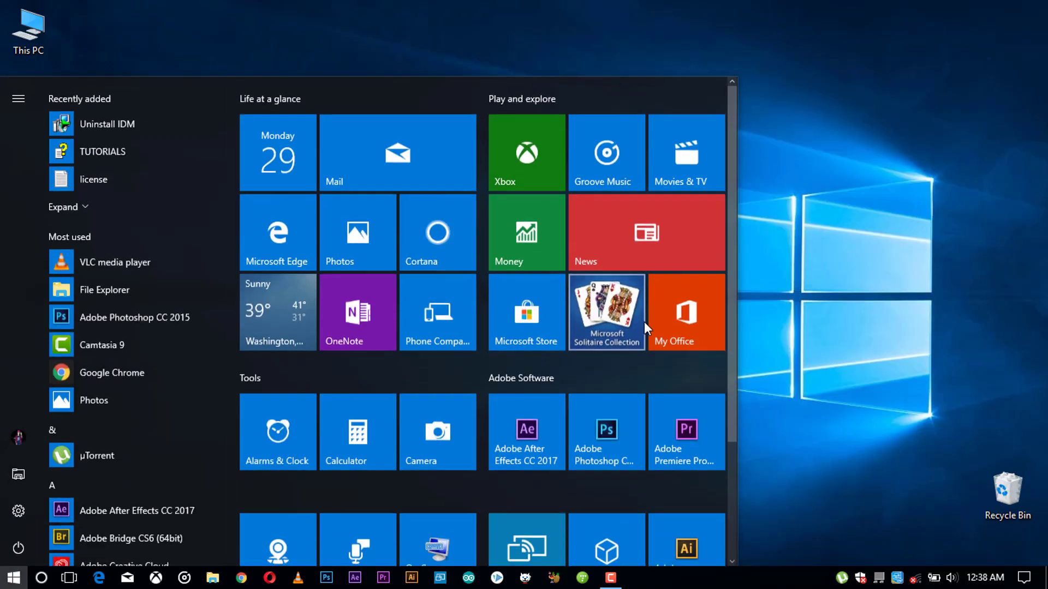
{"action": "scroll", "coordinate": [533, 447], "scroll_direction": "down", "scroll_amount": 3}
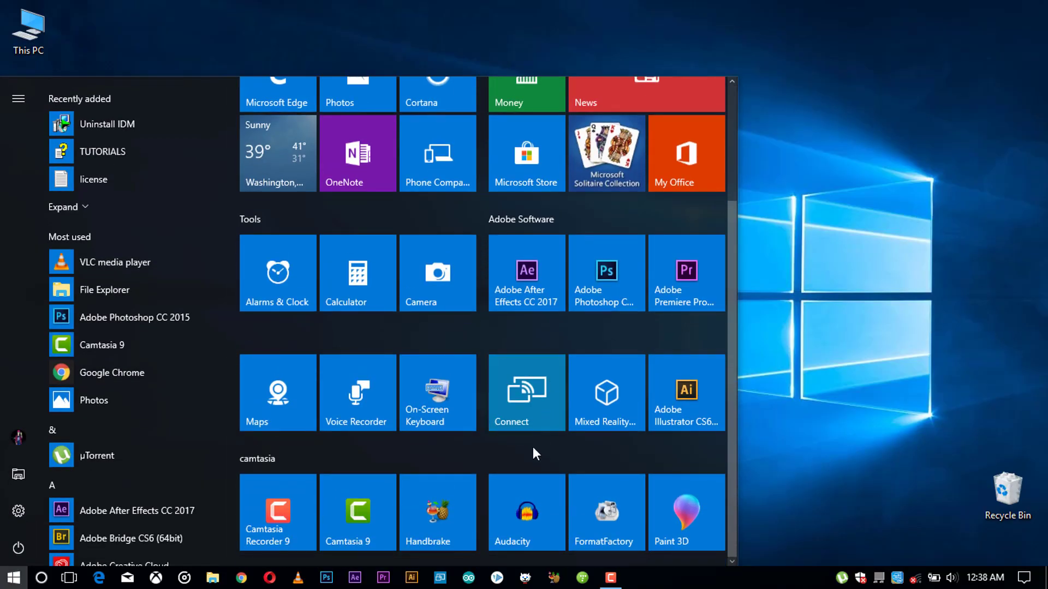
{"action": "left_click", "coordinate": [607, 526]}
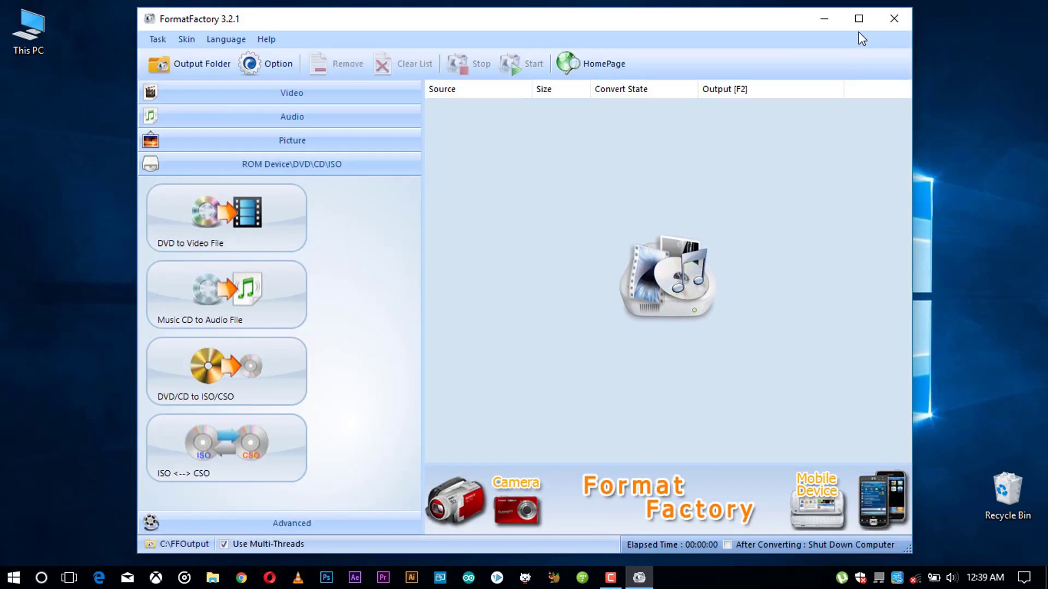
{"action": "left_click", "coordinate": [858, 19]}
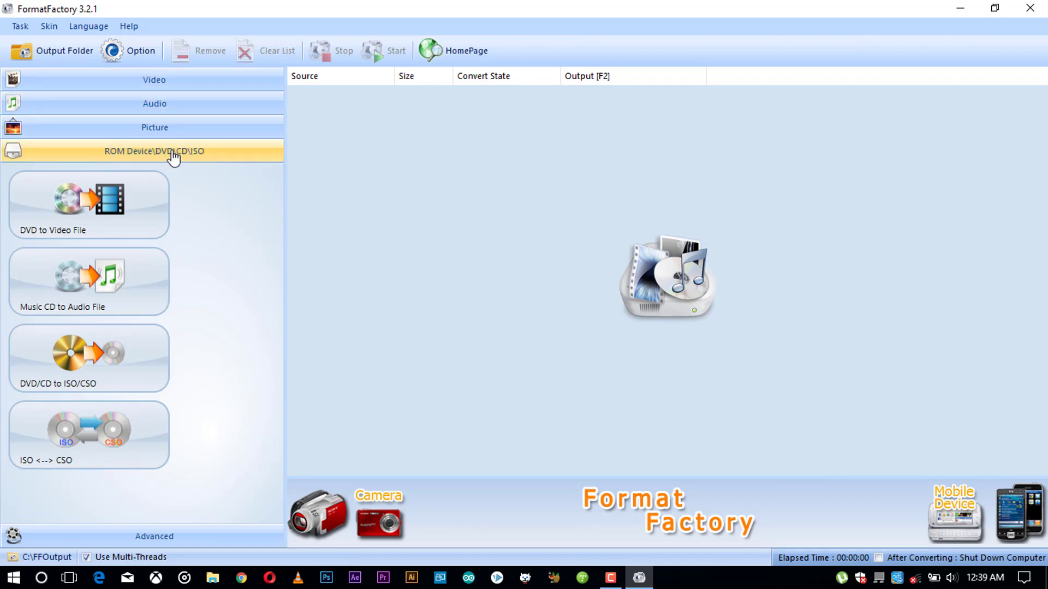
Look through the video, audio and picture output formats available for conversion.
{"action": "left_click", "coordinate": [169, 87]}
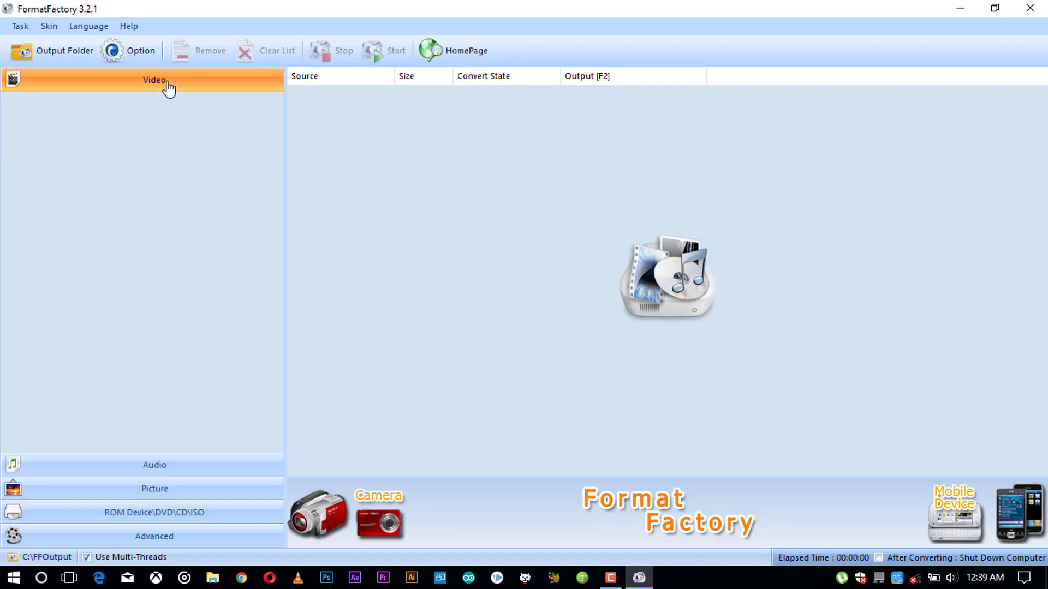
{"action": "left_click", "coordinate": [156, 467]}
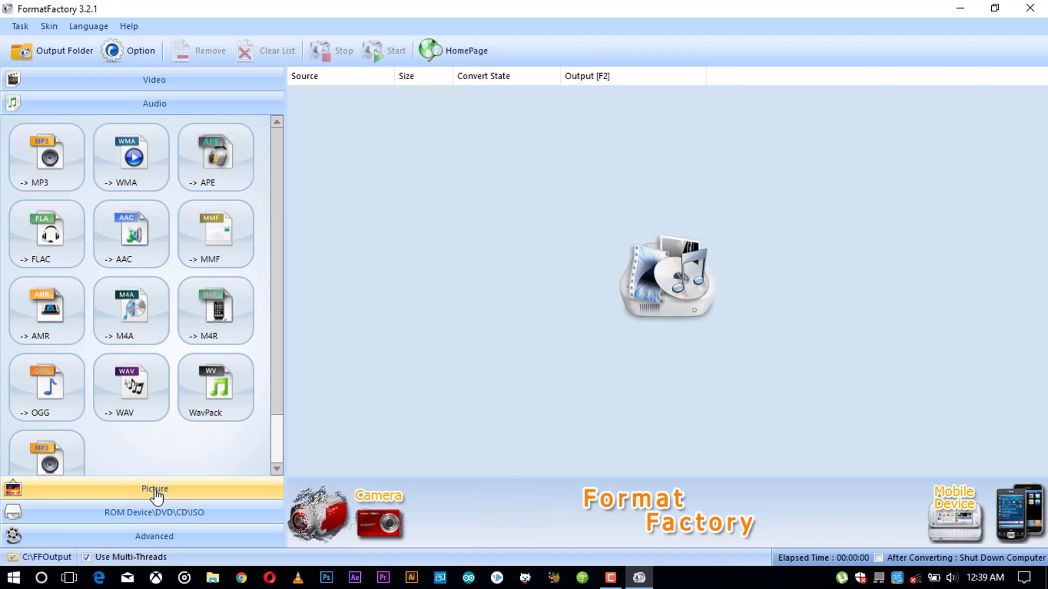
{"action": "left_click", "coordinate": [157, 493]}
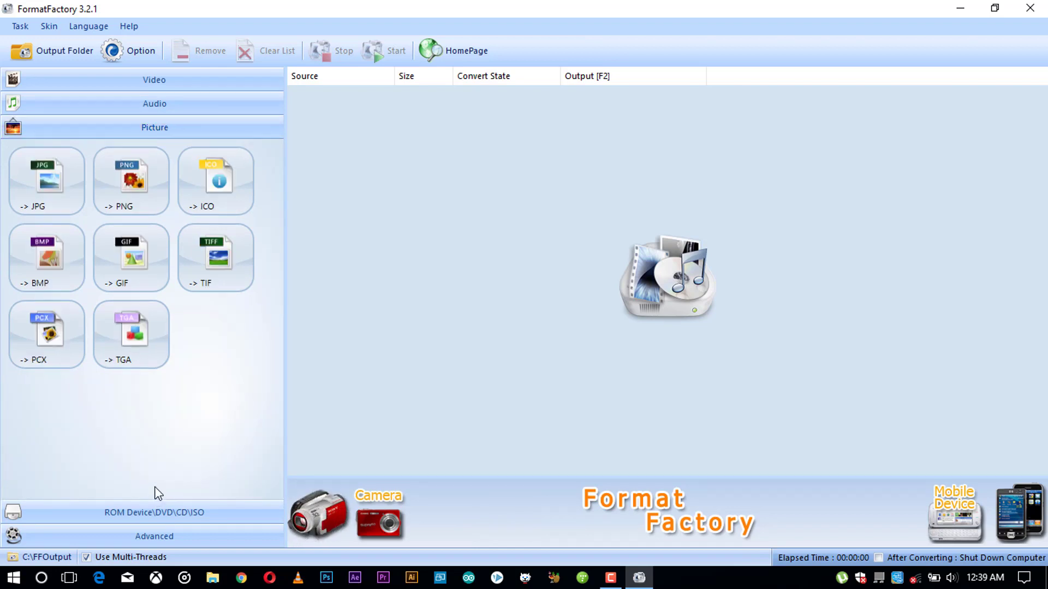
{"action": "left_click", "coordinate": [158, 83]}
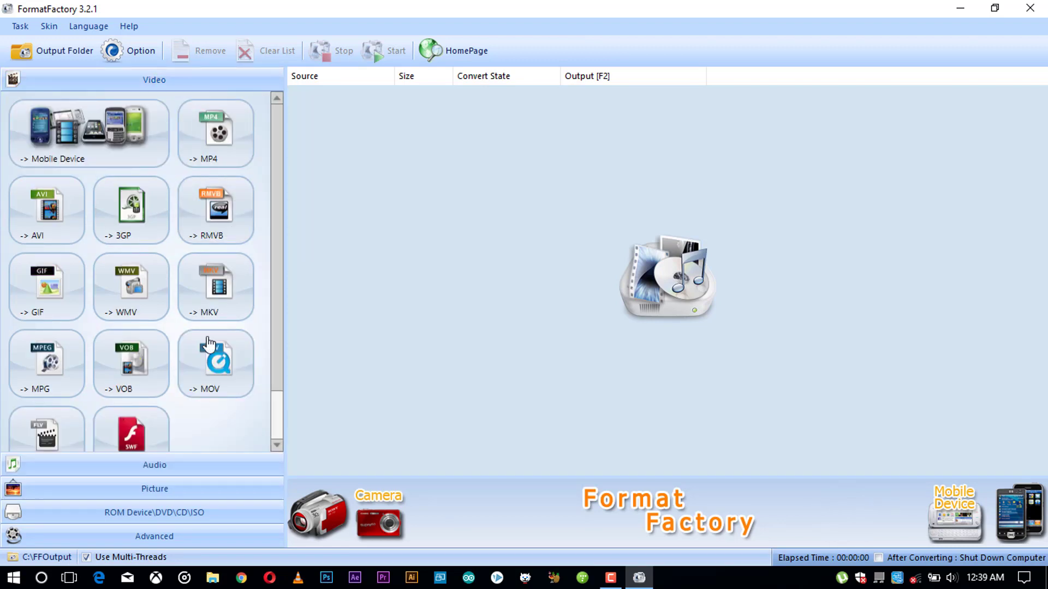
{"action": "scroll", "coordinate": [221, 357], "scroll_direction": "down", "scroll_amount": 2}
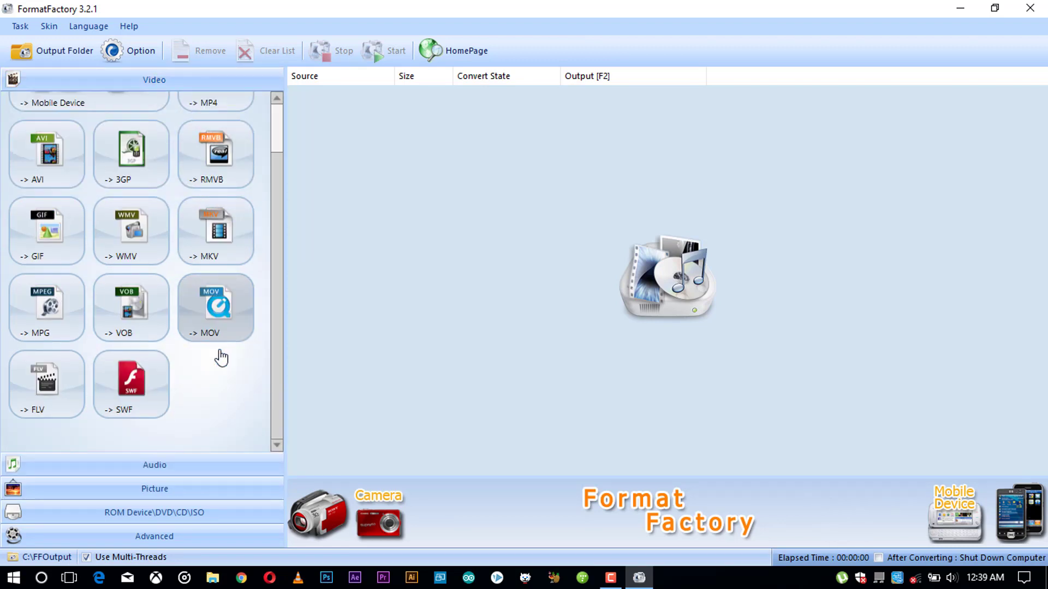
{"action": "scroll", "coordinate": [218, 306], "scroll_direction": "up", "scroll_amount": 2}
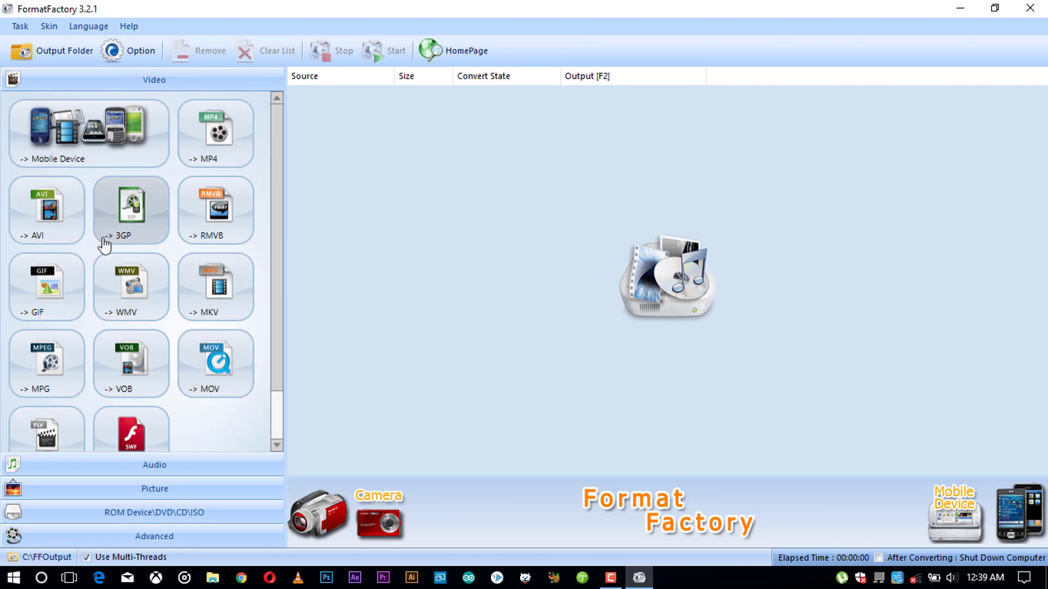
{"action": "scroll", "coordinate": [200, 351], "scroll_direction": "down", "scroll_amount": 2}
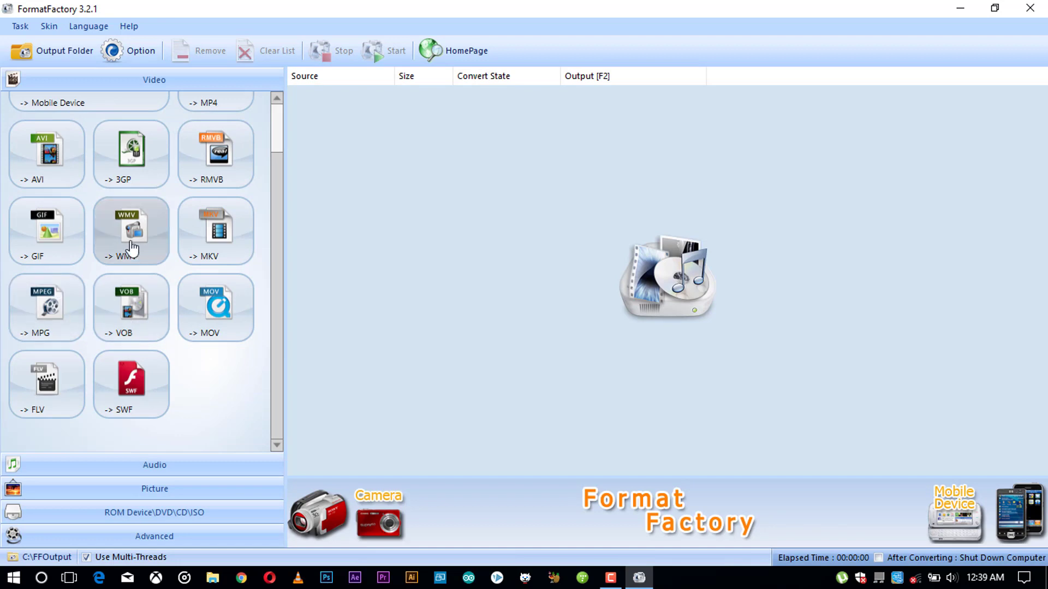
{"action": "scroll", "coordinate": [164, 284], "scroll_direction": "up", "scroll_amount": 2}
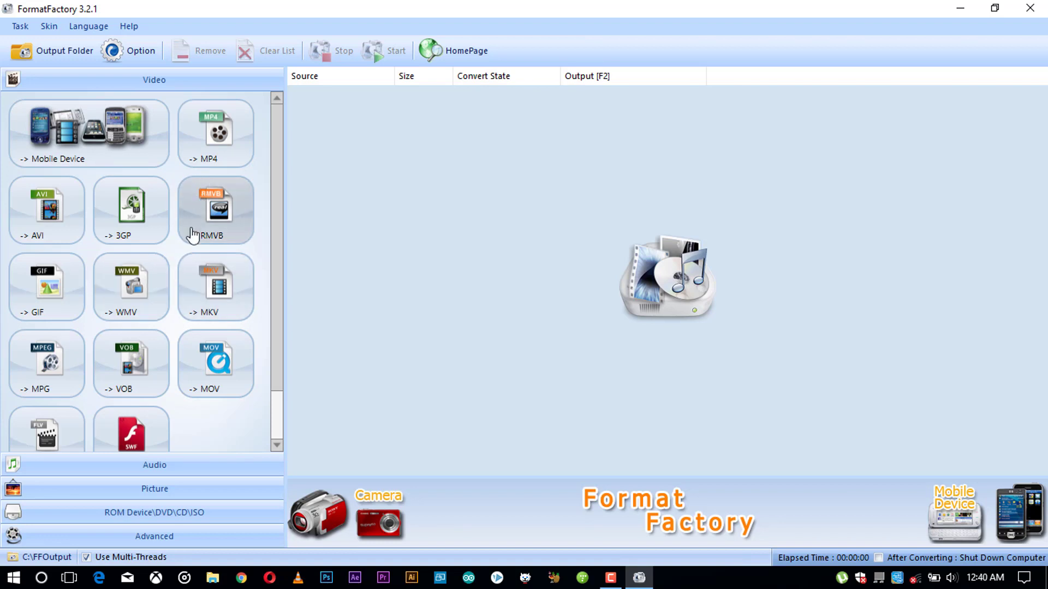
Set up a video conversion to WMV with the "High quality and size" output profile.
{"action": "left_click", "coordinate": [126, 292]}
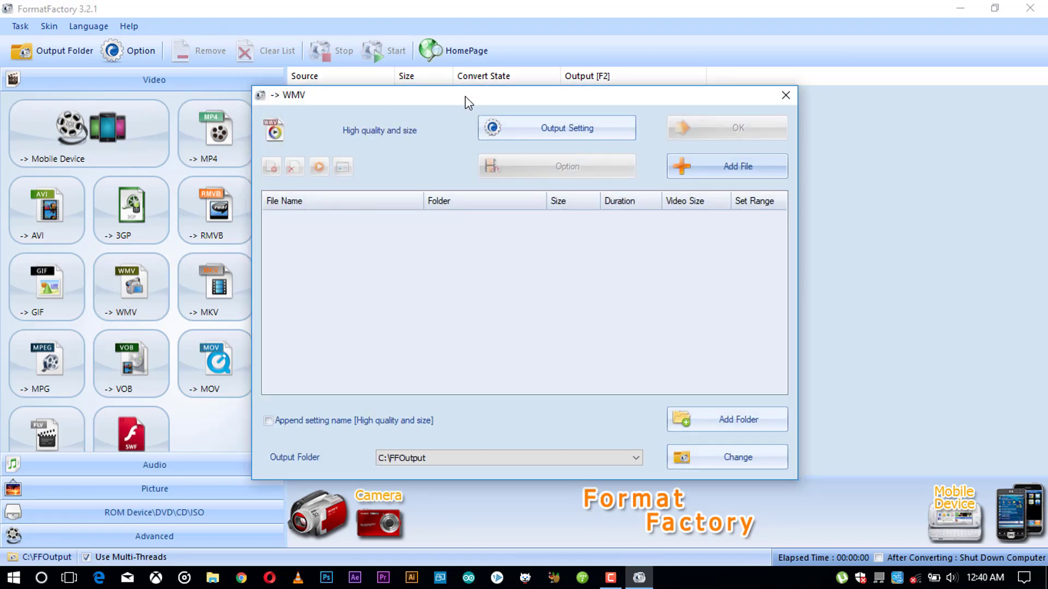
{"action": "left_click_drag", "start_coordinate": [465, 96], "coordinate": [405, 97]}
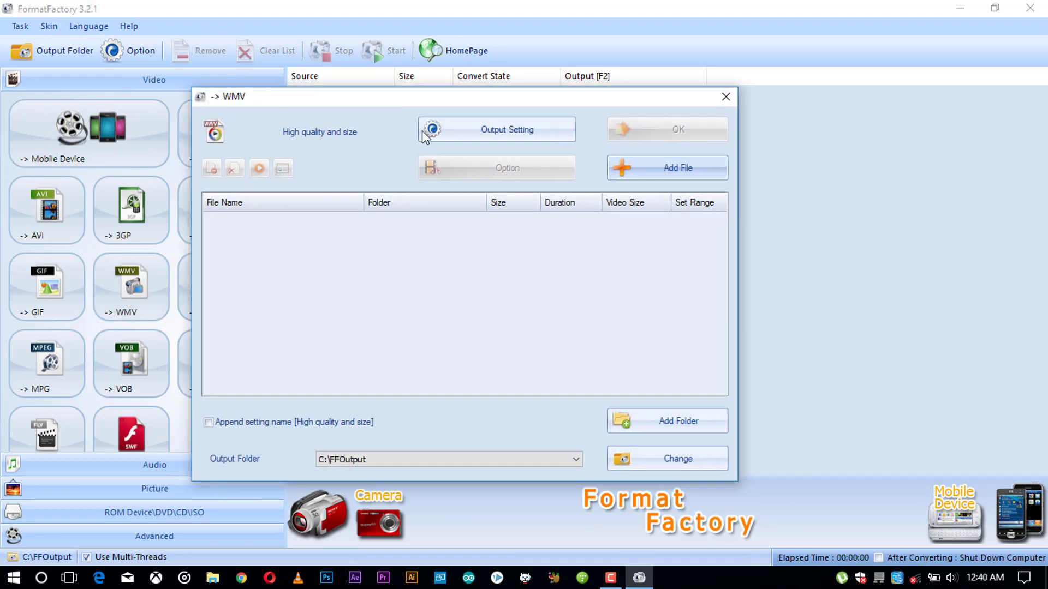
{"action": "left_click", "coordinate": [500, 130]}
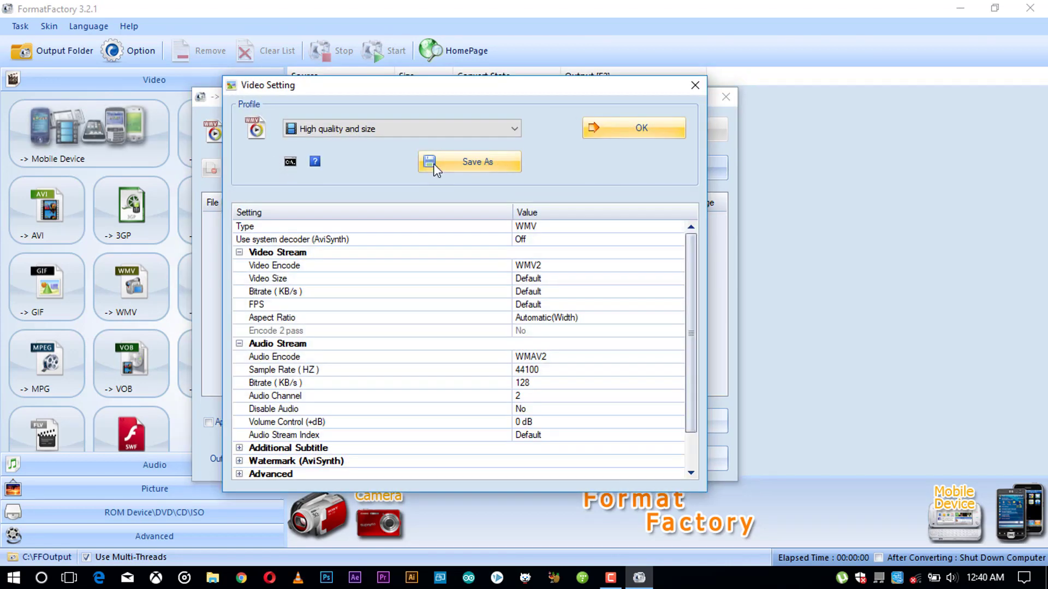
{"action": "left_click", "coordinate": [374, 135]}
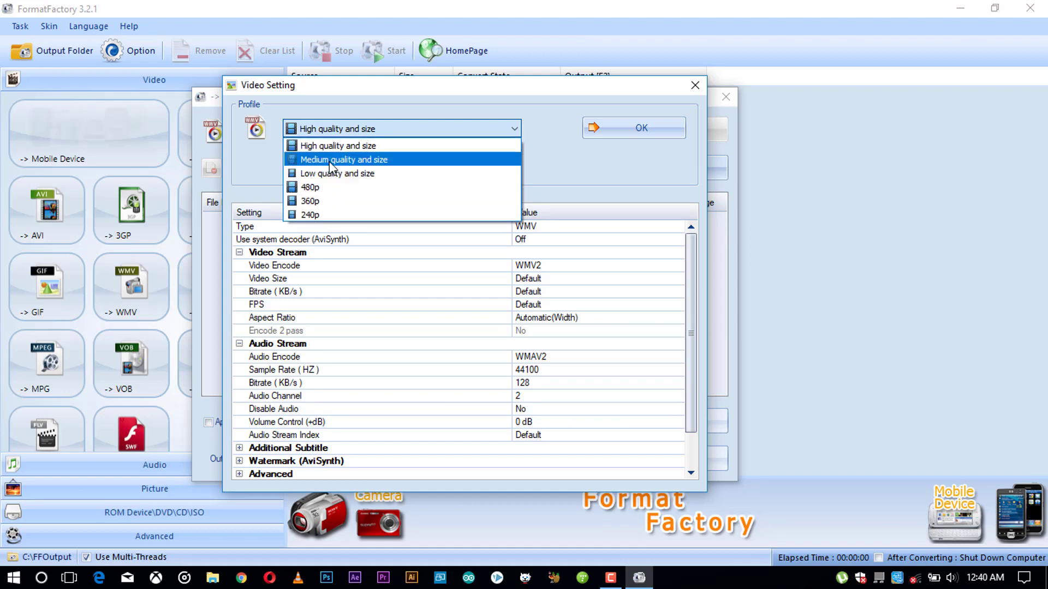
{"action": "left_click", "coordinate": [329, 131]}
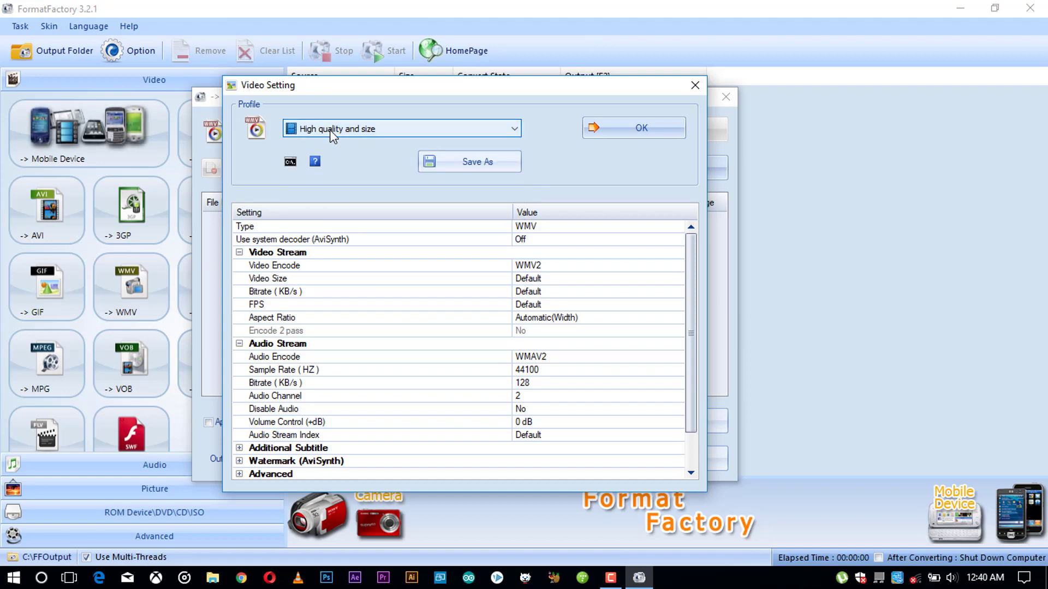
{"action": "left_click", "coordinate": [402, 131]}
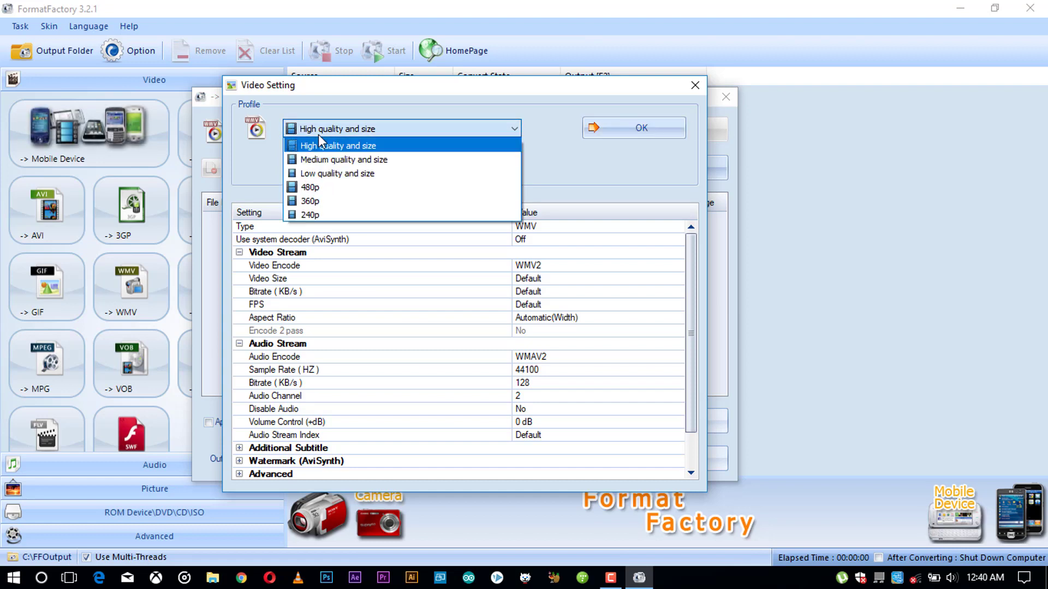
{"action": "left_click", "coordinate": [428, 136]}
{"action": "left_click", "coordinate": [642, 127]}
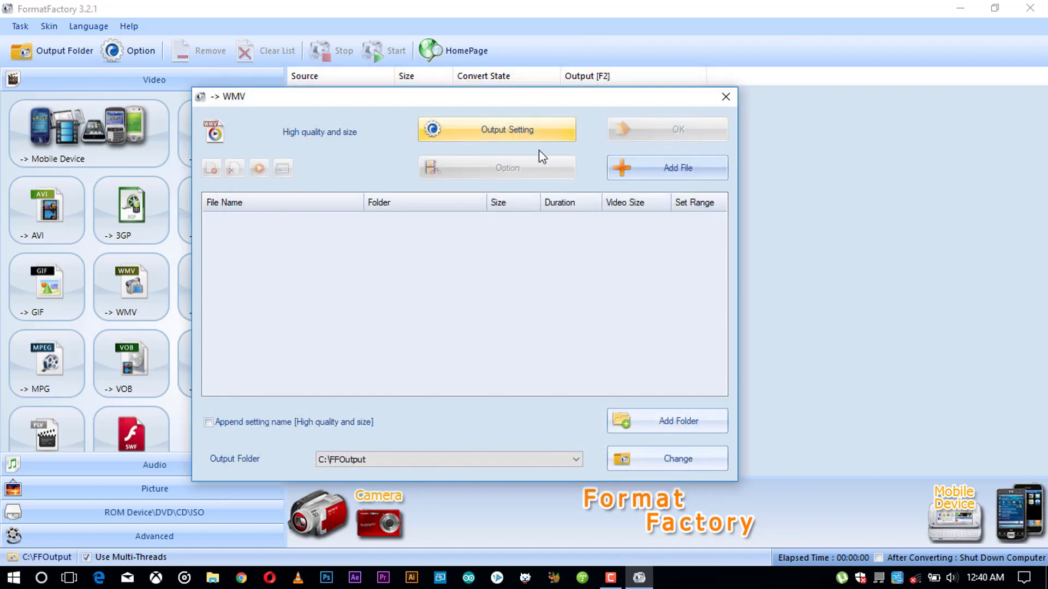
Add the "Martin Garrix live-set!" video from the Documents\file\video folder and run its conversion to WMV.
{"action": "left_click", "coordinate": [646, 171]}
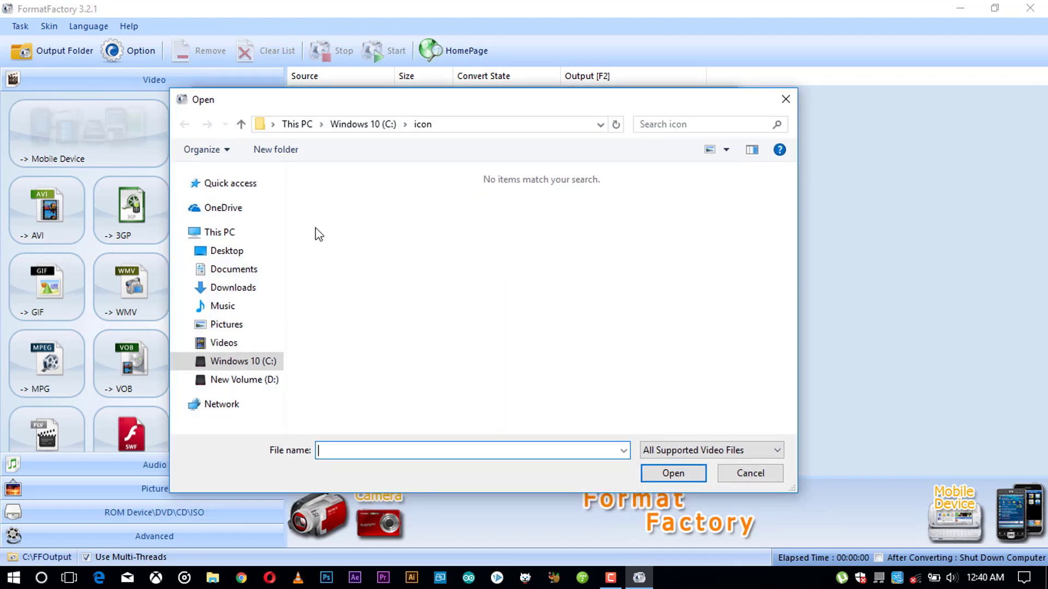
{"action": "left_click", "coordinate": [236, 288]}
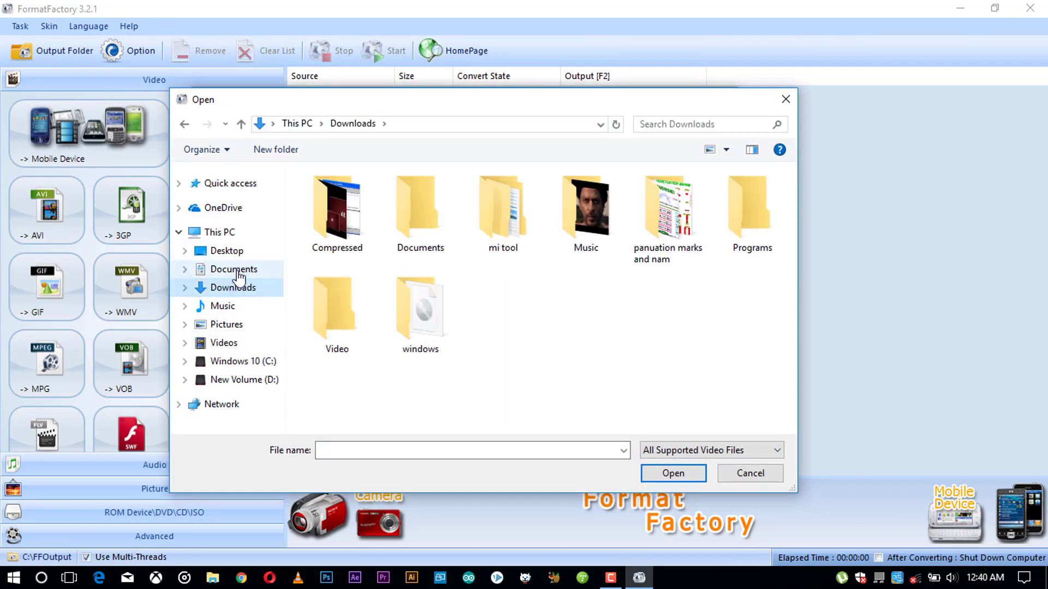
{"action": "left_click", "coordinate": [237, 271]}
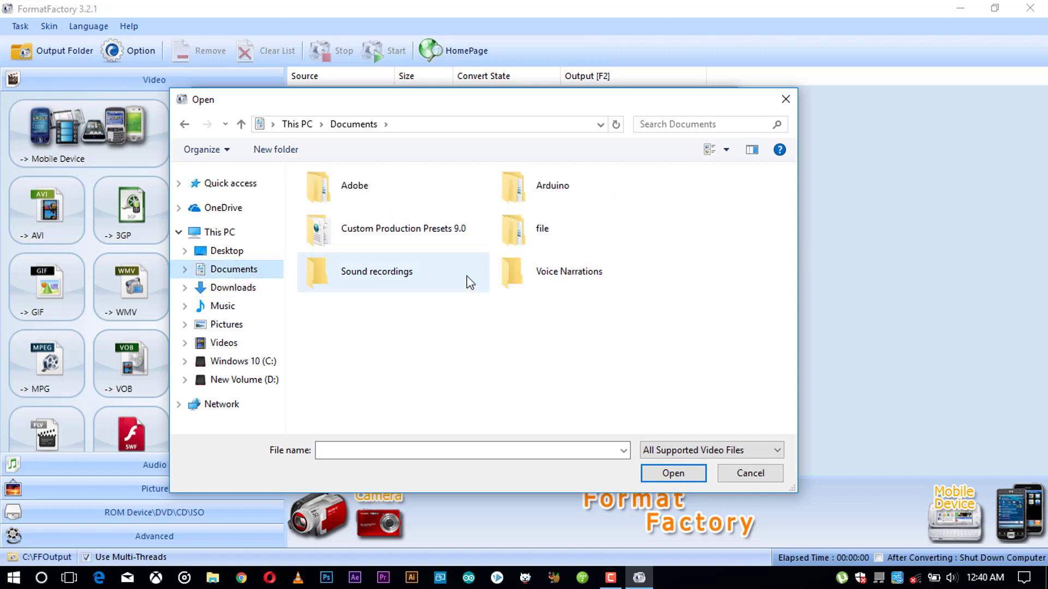
{"action": "double_click", "coordinate": [523, 239]}
{"action": "left_click", "coordinate": [309, 231]}
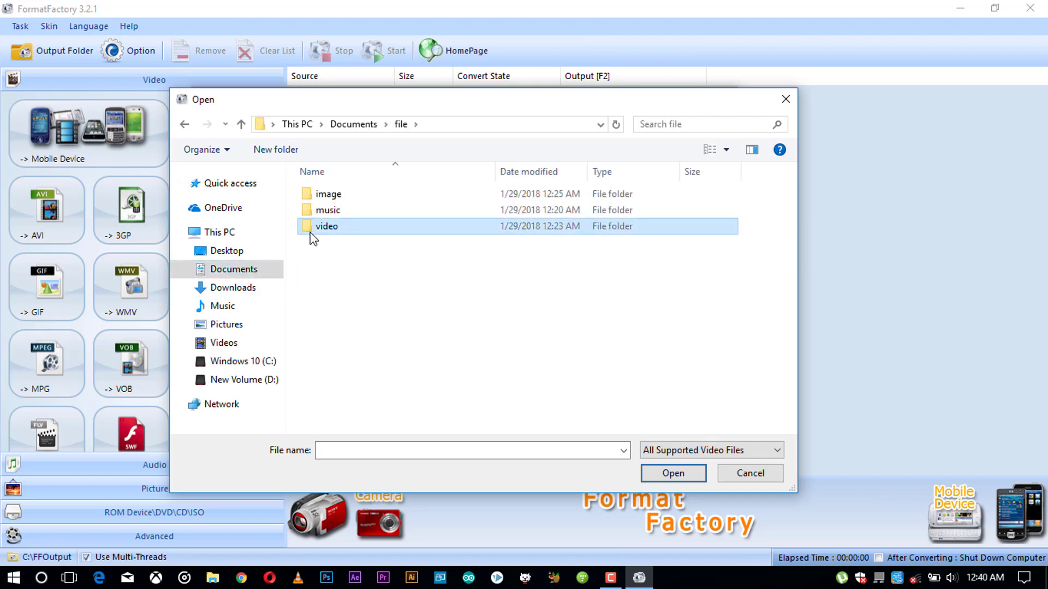
{"action": "double_click", "coordinate": [310, 235]}
{"action": "left_click", "coordinate": [342, 207]}
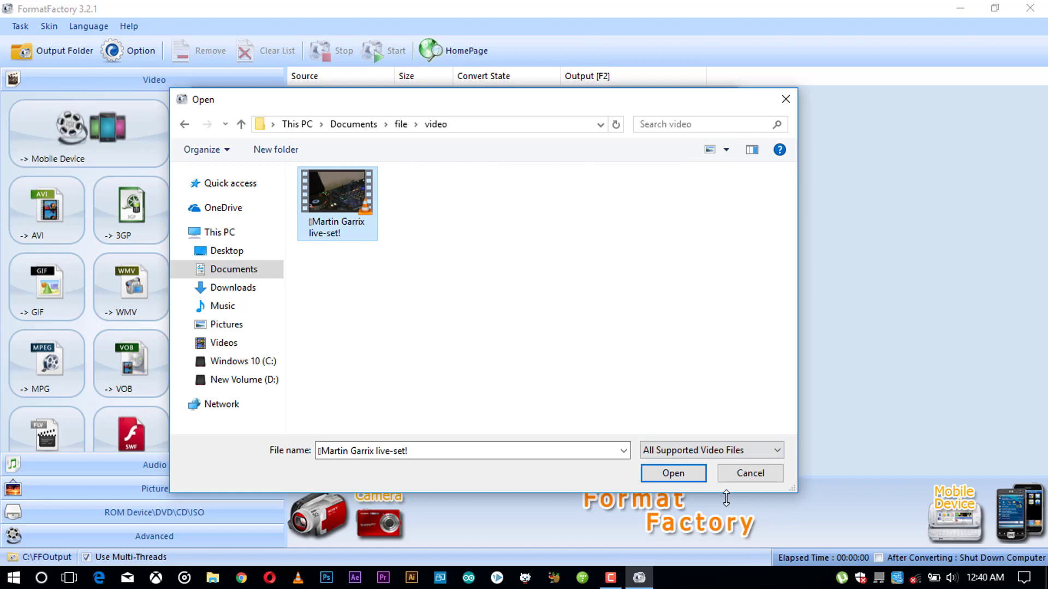
{"action": "left_click", "coordinate": [676, 473]}
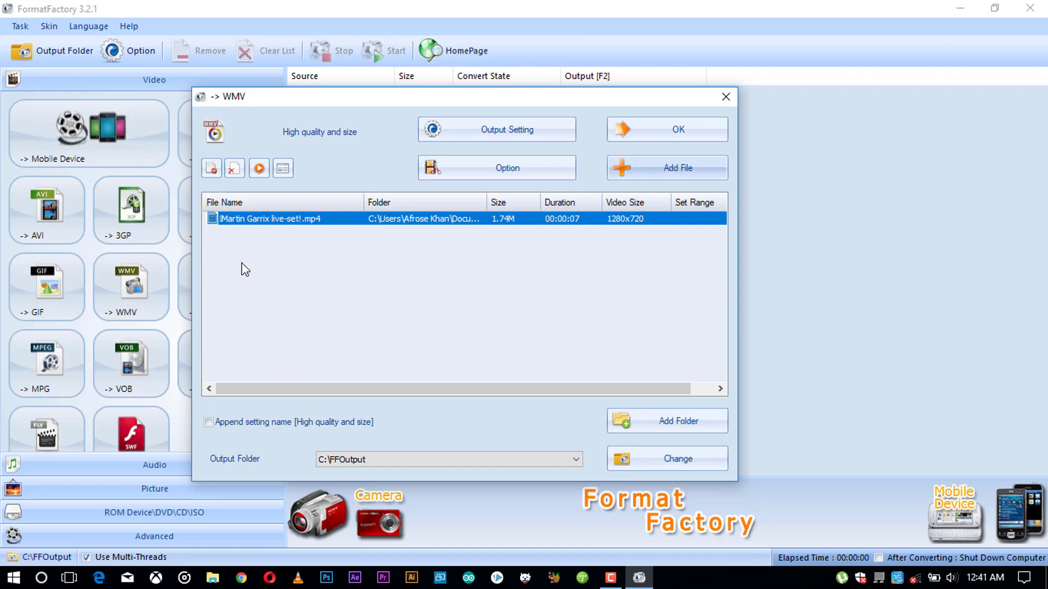
{"action": "left_click", "coordinate": [677, 128]}
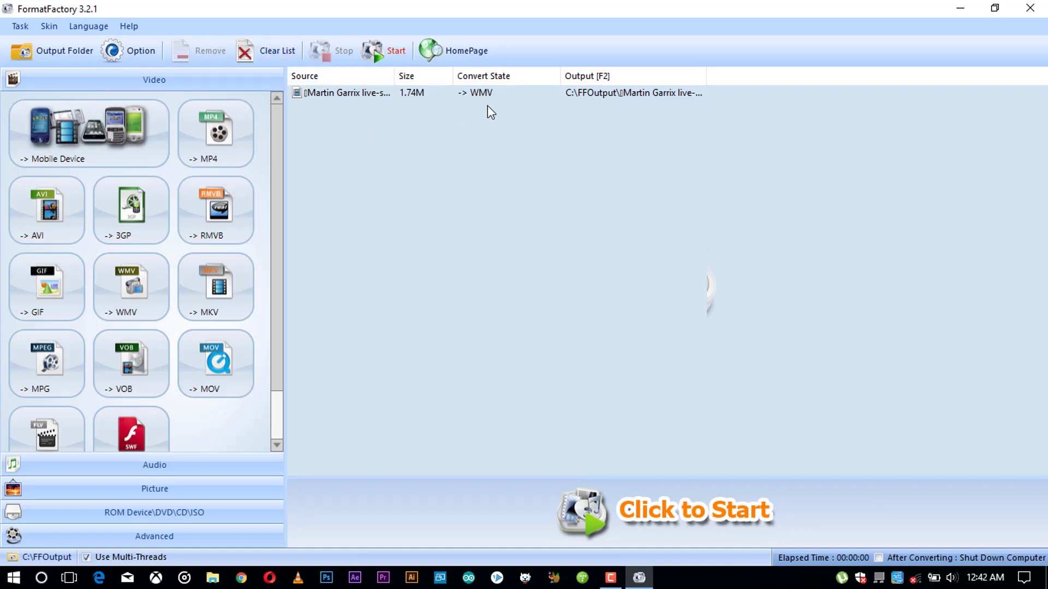
{"action": "left_click", "coordinate": [386, 55]}
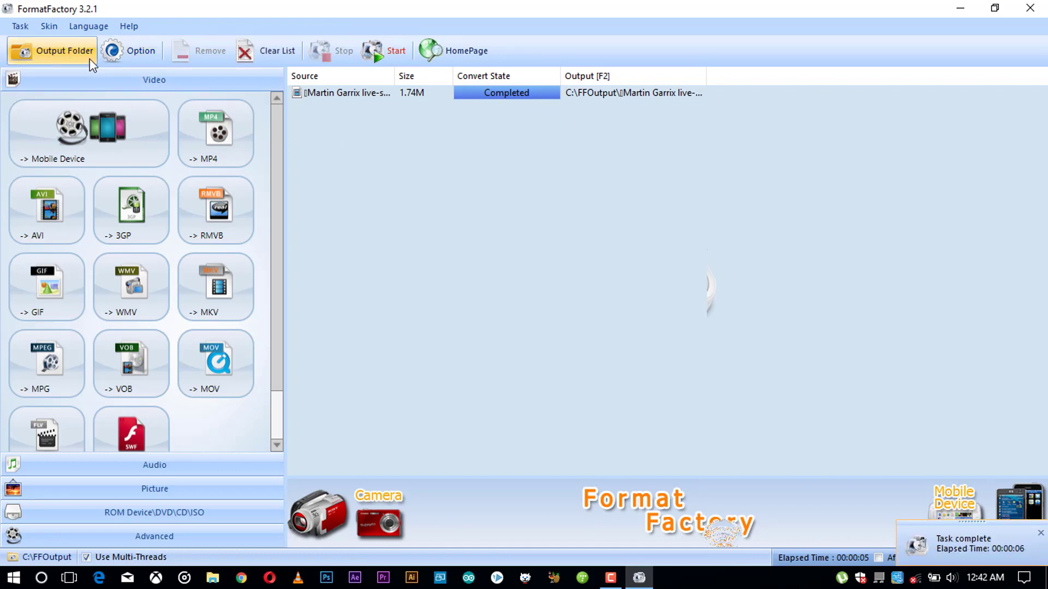
Check the converted video's file type in its properties in the output folder, and close the folder window.
{"action": "left_click", "coordinate": [41, 54]}
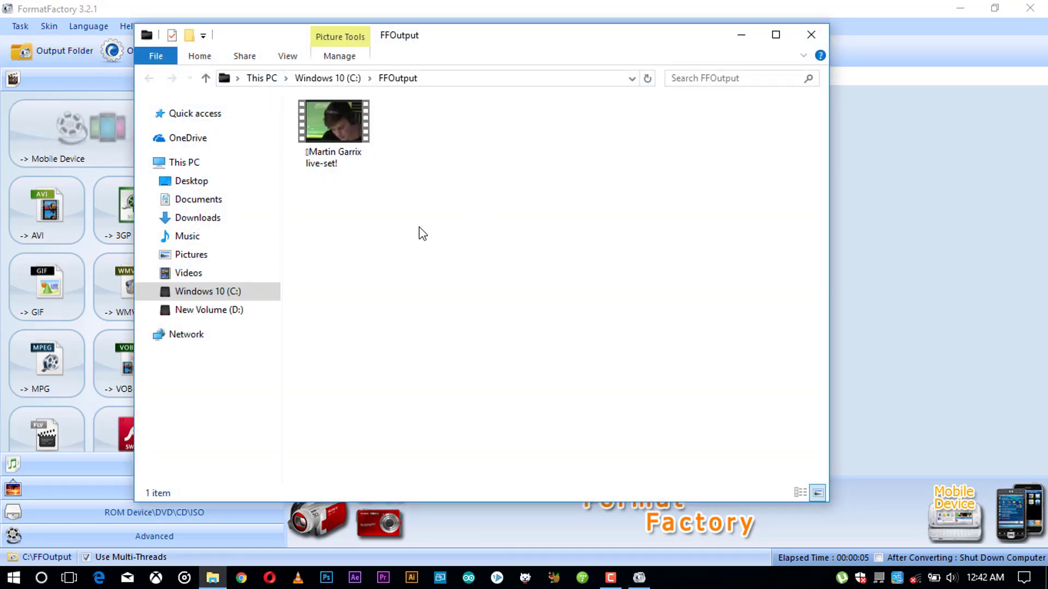
{"action": "left_click", "coordinate": [331, 145]}
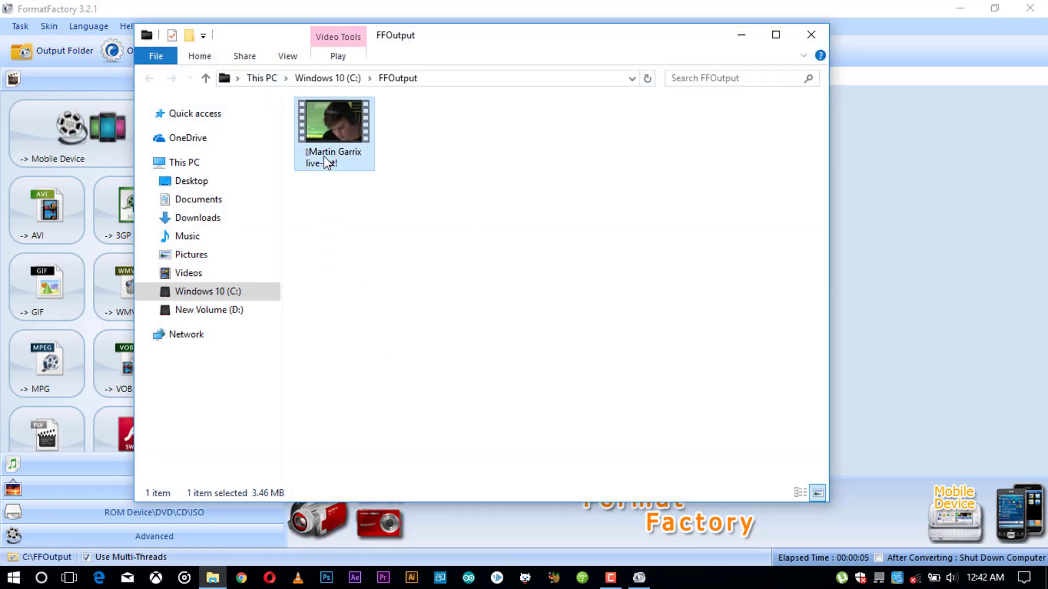
{"action": "right_click", "coordinate": [333, 139]}
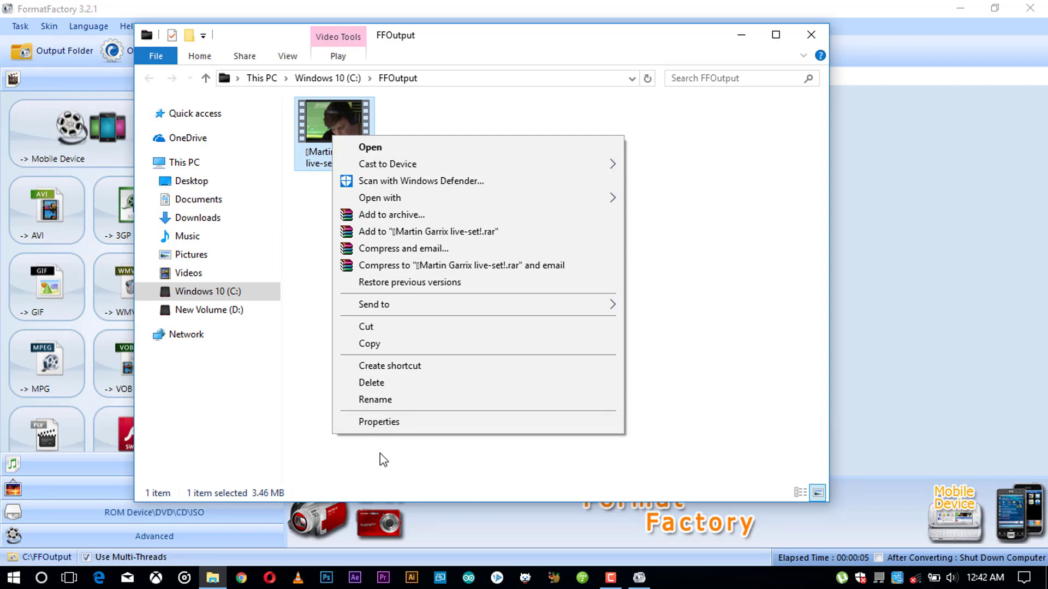
{"action": "left_click", "coordinate": [385, 425]}
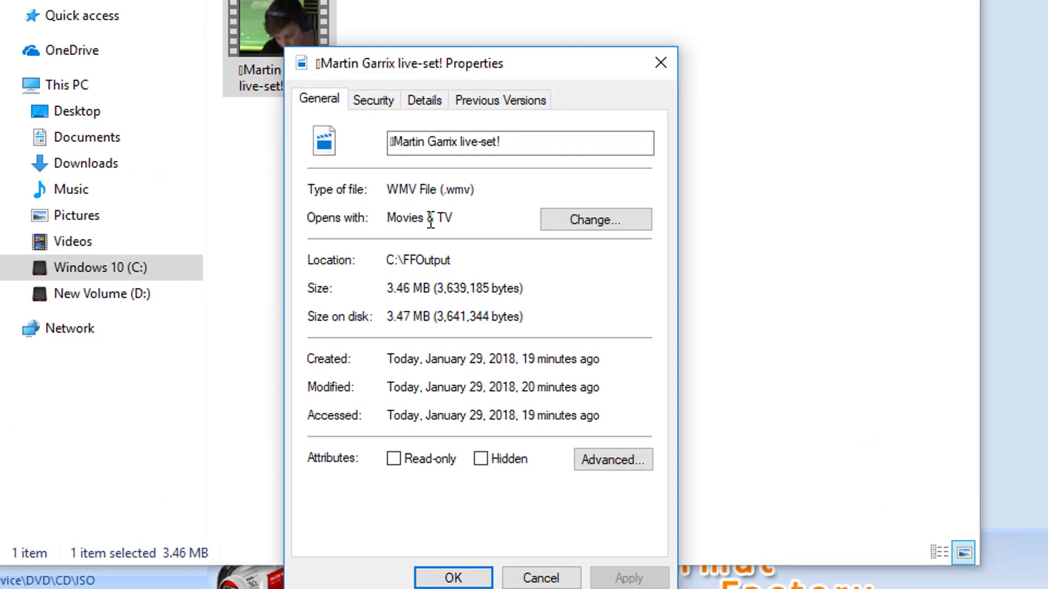
{"action": "double_click", "coordinate": [445, 191]}
{"action": "left_click", "coordinate": [660, 63]}
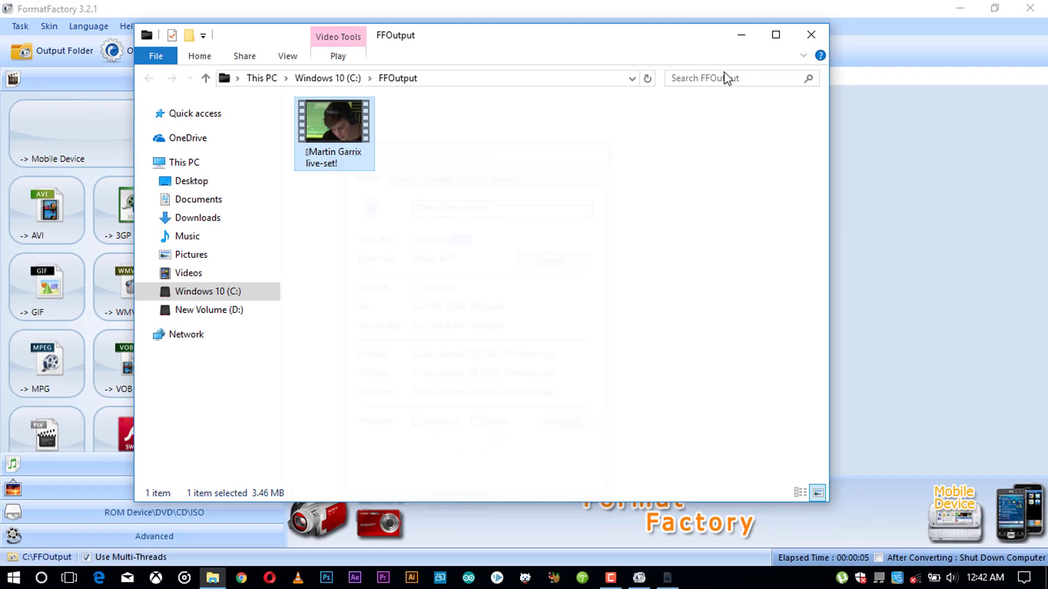
{"action": "left_click", "coordinate": [812, 34]}
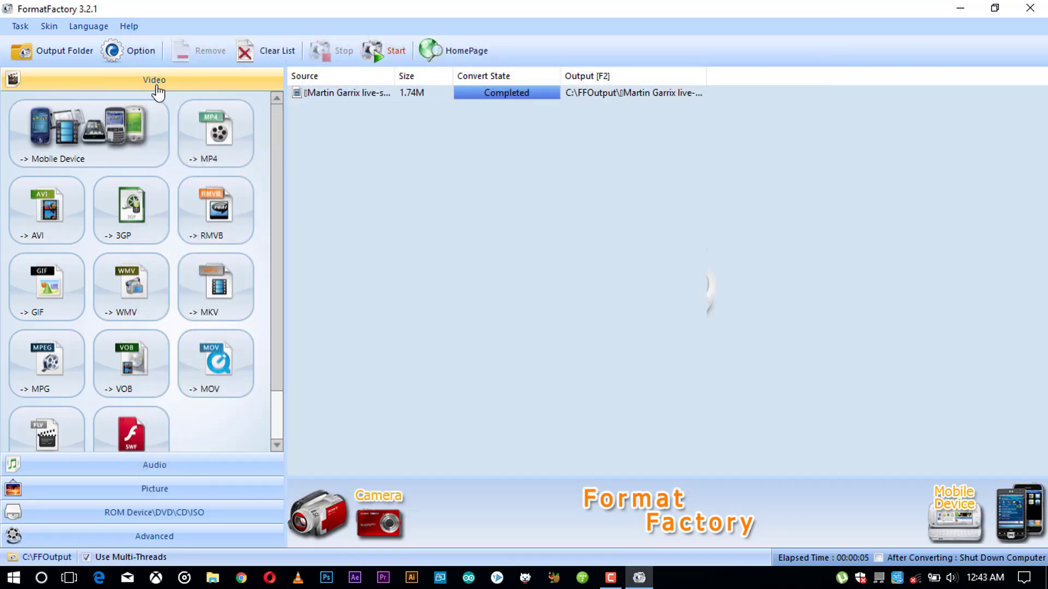
Set up an audio conversion to WAV with the "High quality" output profile.
{"action": "left_click", "coordinate": [153, 464]}
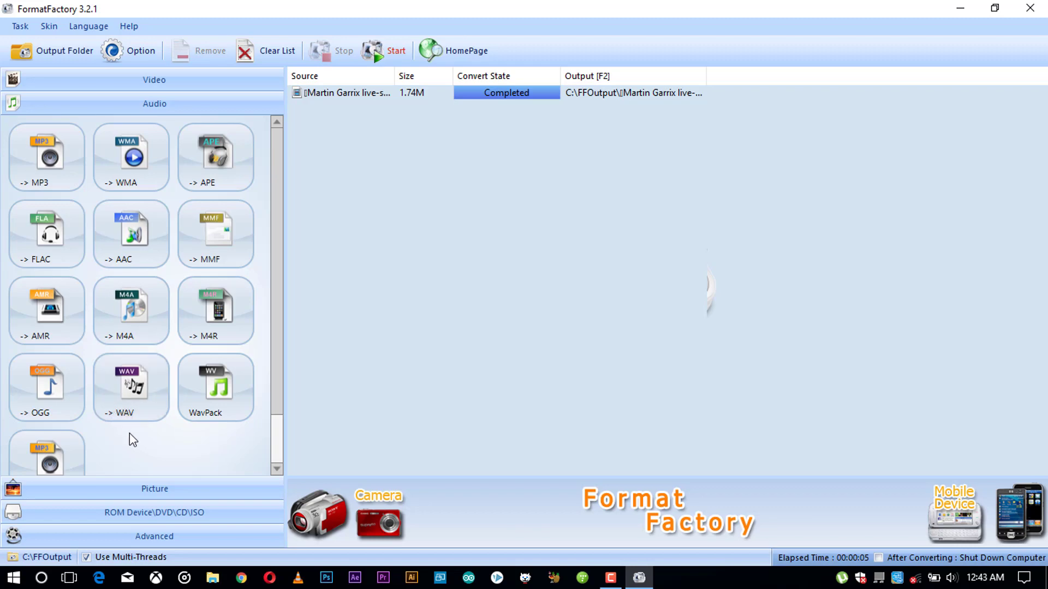
{"action": "left_click", "coordinate": [129, 390]}
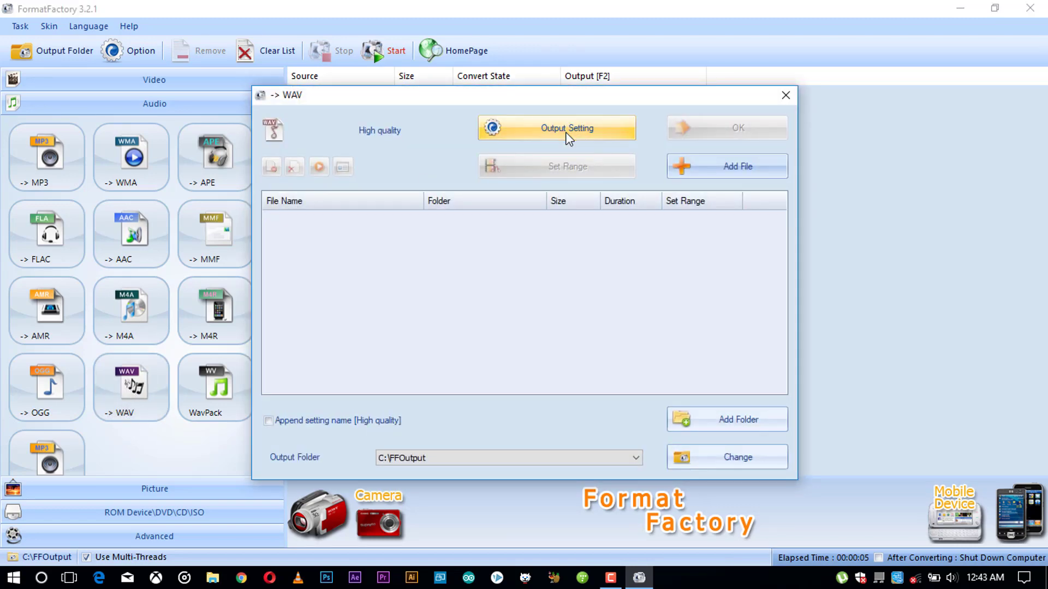
{"action": "left_click", "coordinate": [504, 129]}
{"action": "left_click", "coordinate": [491, 182]}
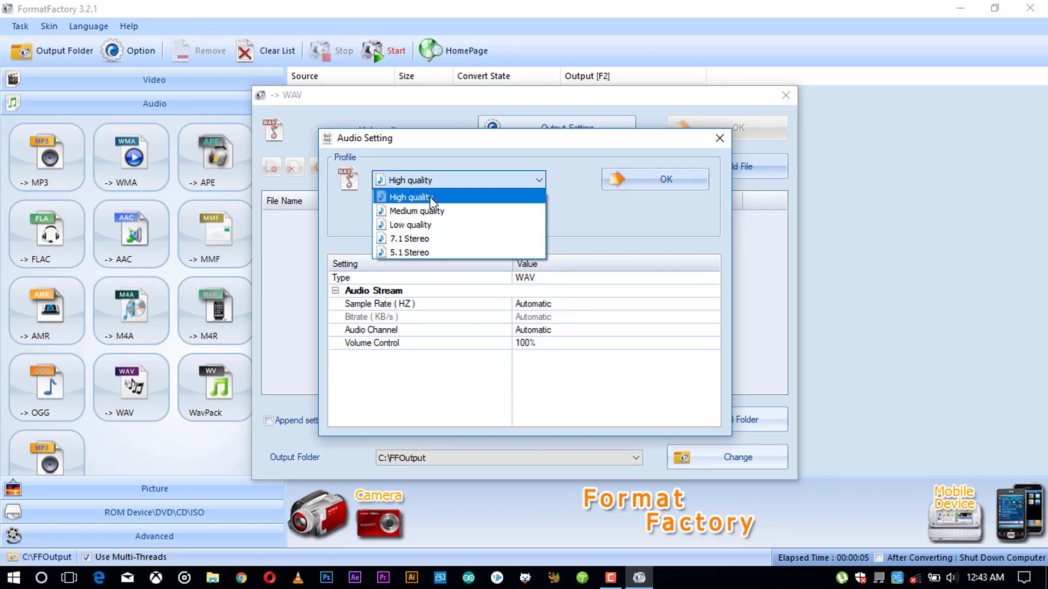
{"action": "left_click", "coordinate": [435, 191]}
{"action": "left_click", "coordinate": [411, 182]}
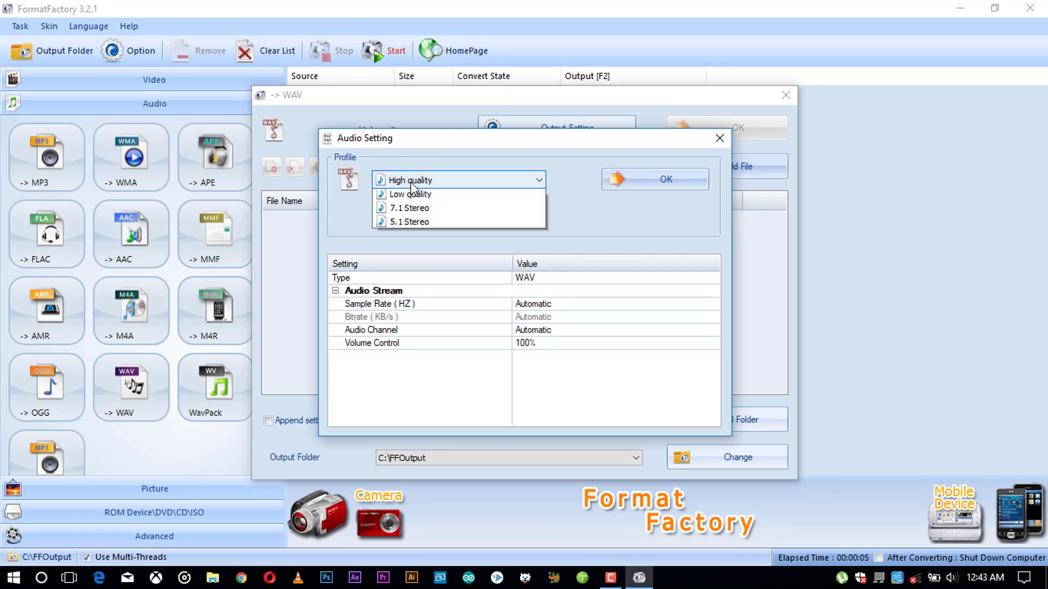
{"action": "left_click", "coordinate": [413, 184]}
{"action": "left_click", "coordinate": [642, 182]}
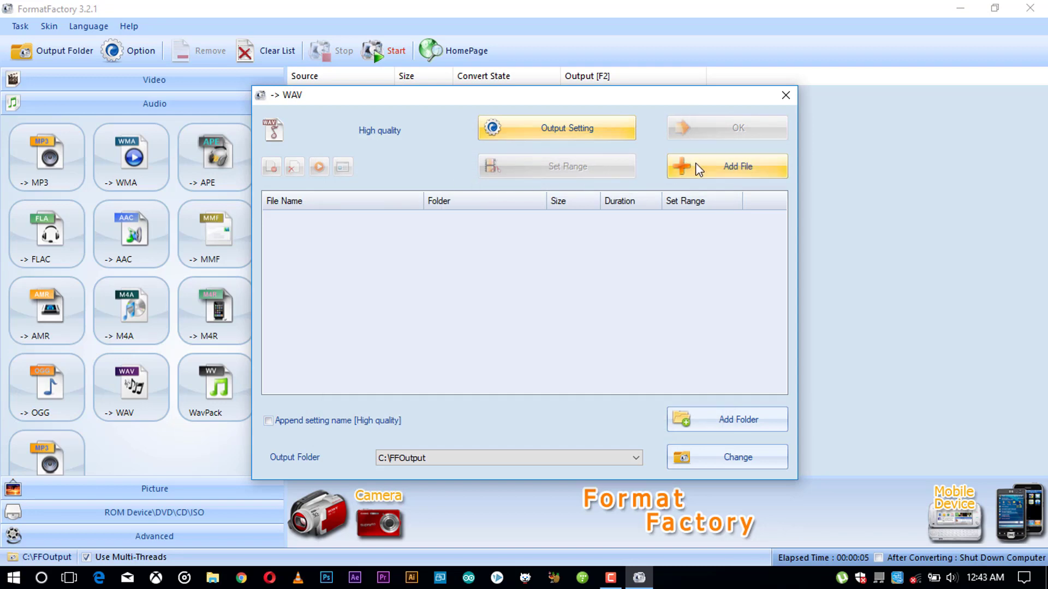
Select Elektronomia_-_Imagination in the Documents\file\music folder as the source and check its file type in its properties.
{"action": "left_click", "coordinate": [708, 169]}
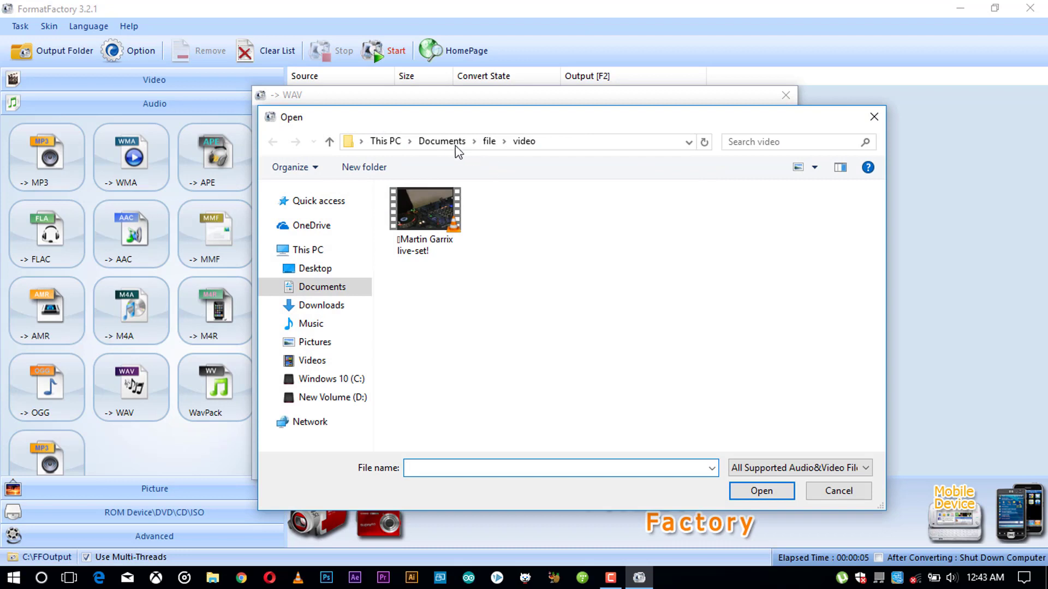
{"action": "left_click", "coordinate": [489, 141]}
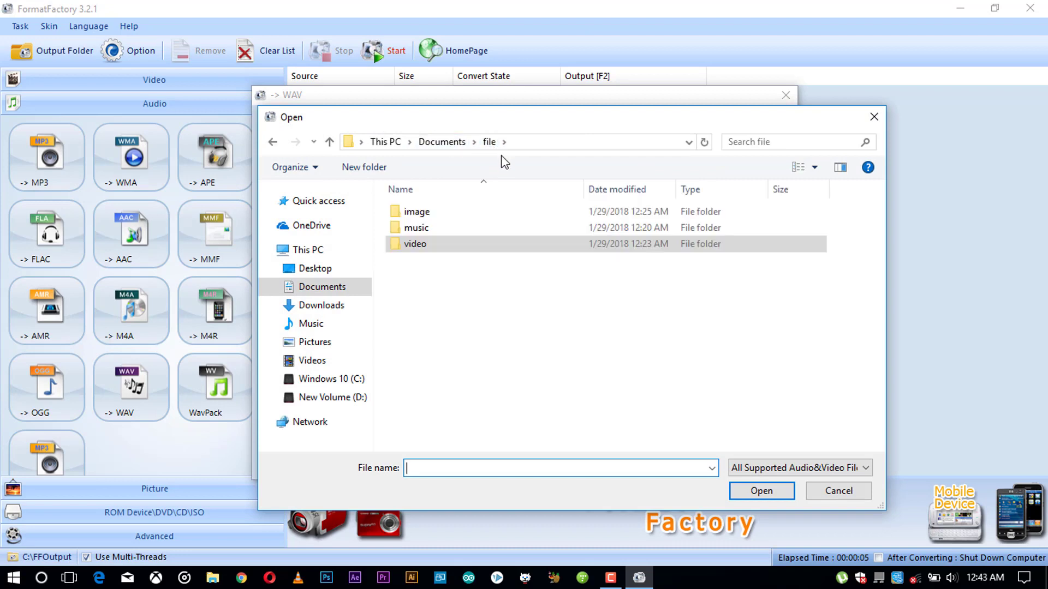
{"action": "double_click", "coordinate": [418, 229]}
{"action": "left_click", "coordinate": [457, 217]}
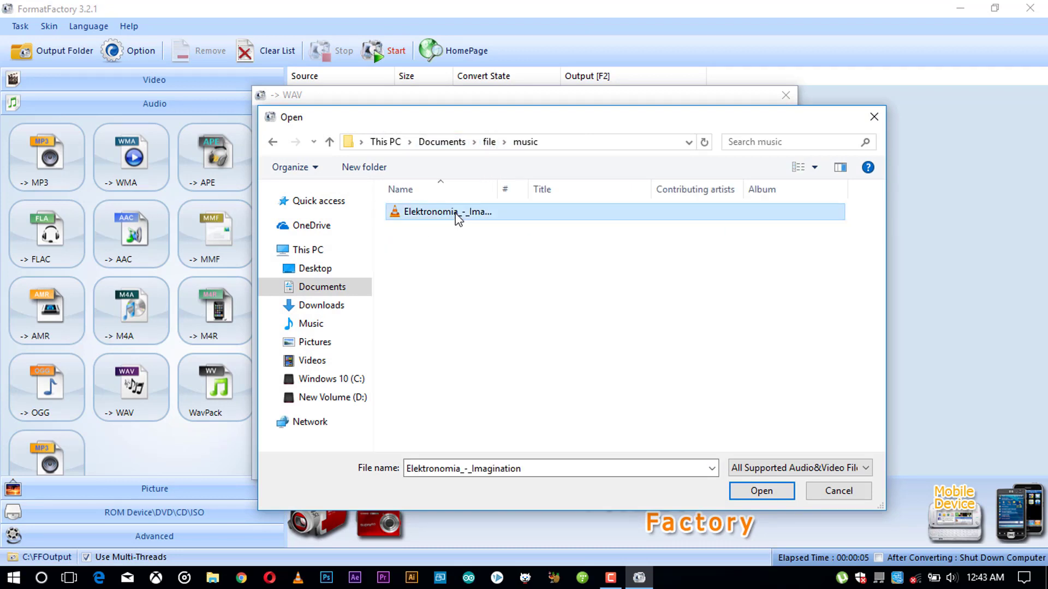
{"action": "right_click", "coordinate": [457, 217]}
{"action": "left_click", "coordinate": [500, 552]}
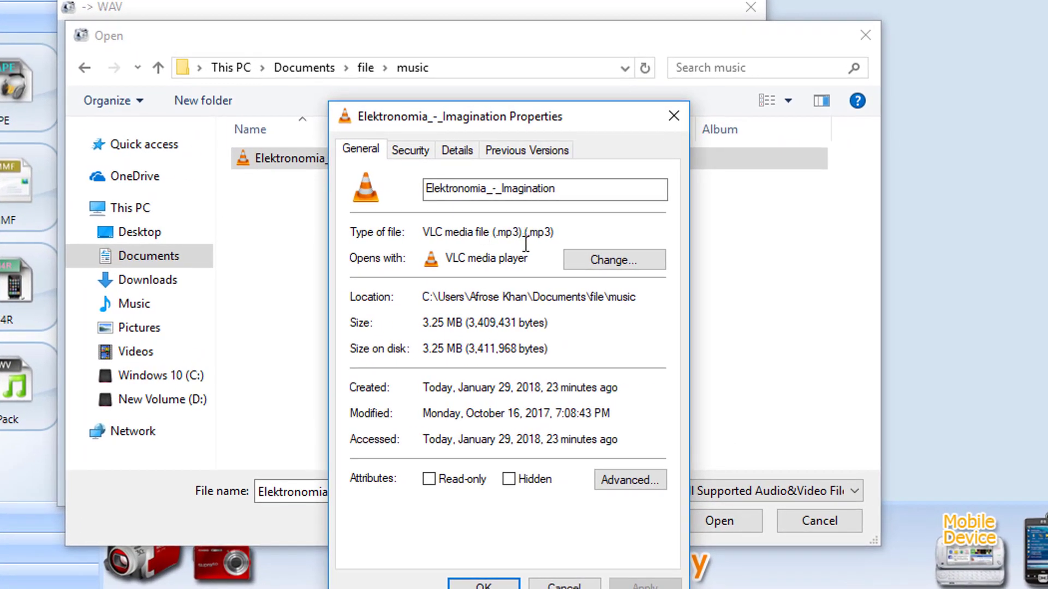
{"action": "double_click", "coordinate": [538, 233]}
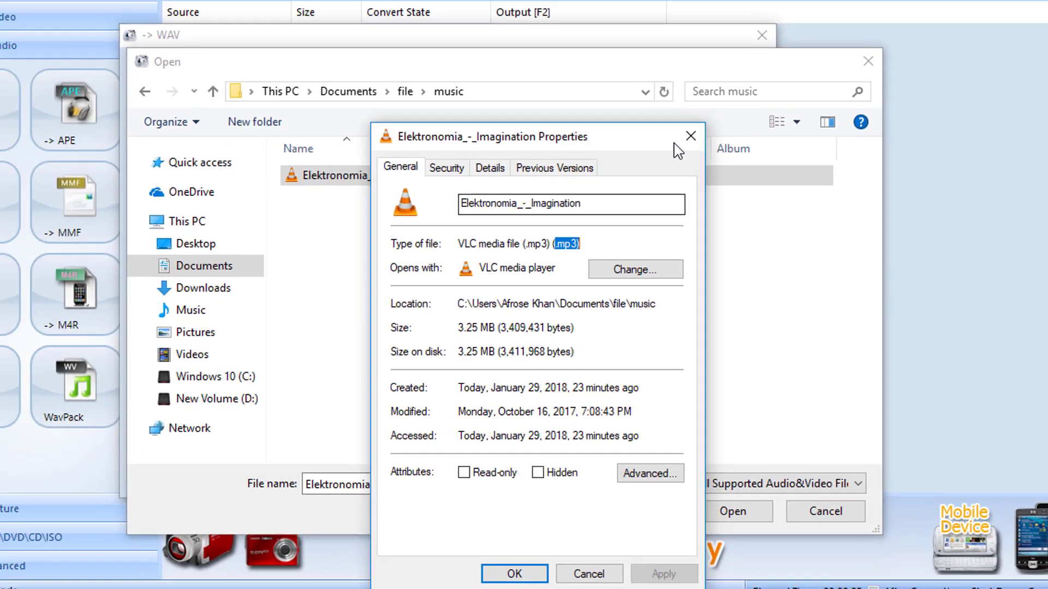
{"action": "left_click", "coordinate": [673, 115]}
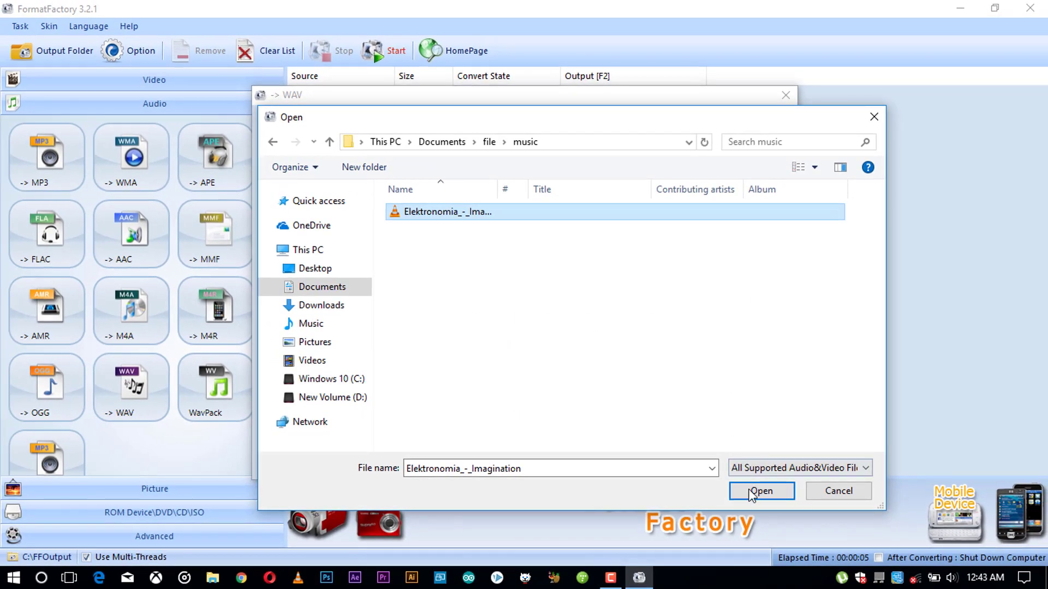
Add the selected Elektronomia_-_Imagination audio file and run its conversion to WAV.
{"action": "left_click", "coordinate": [761, 491]}
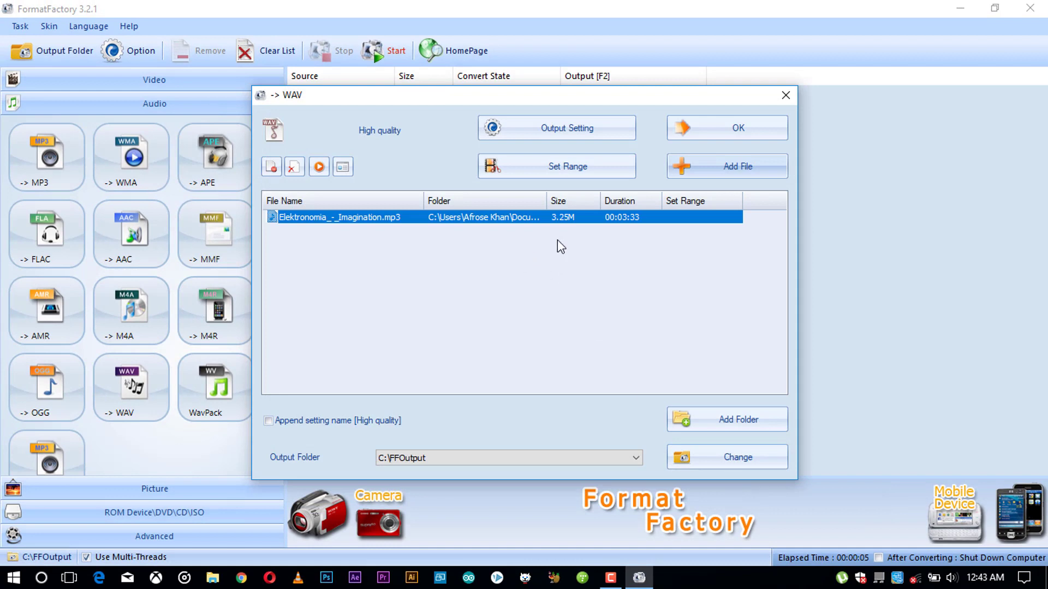
{"action": "left_click", "coordinate": [722, 126]}
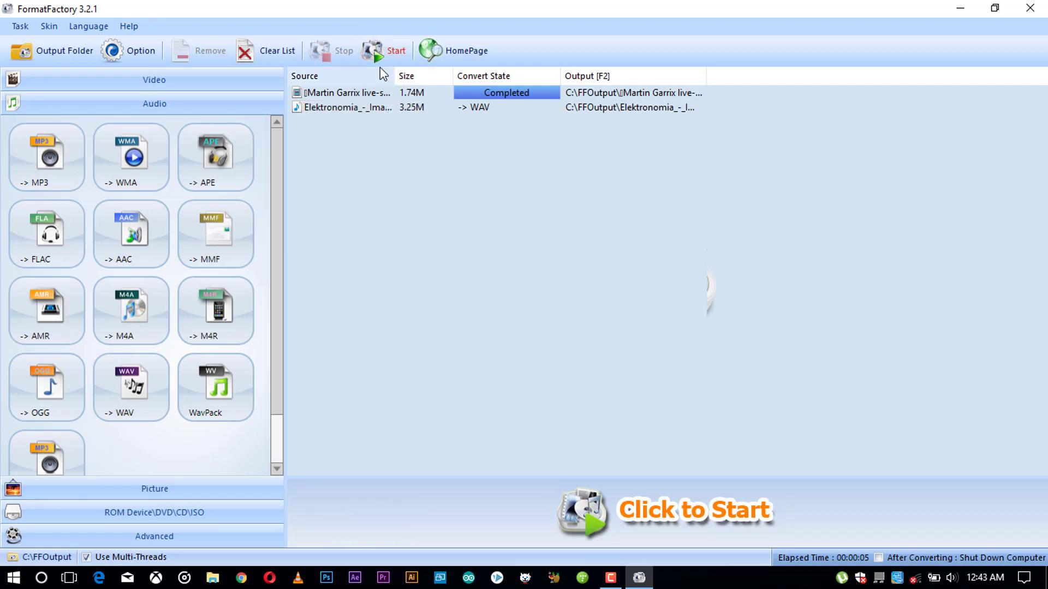
{"action": "left_click", "coordinate": [390, 52]}
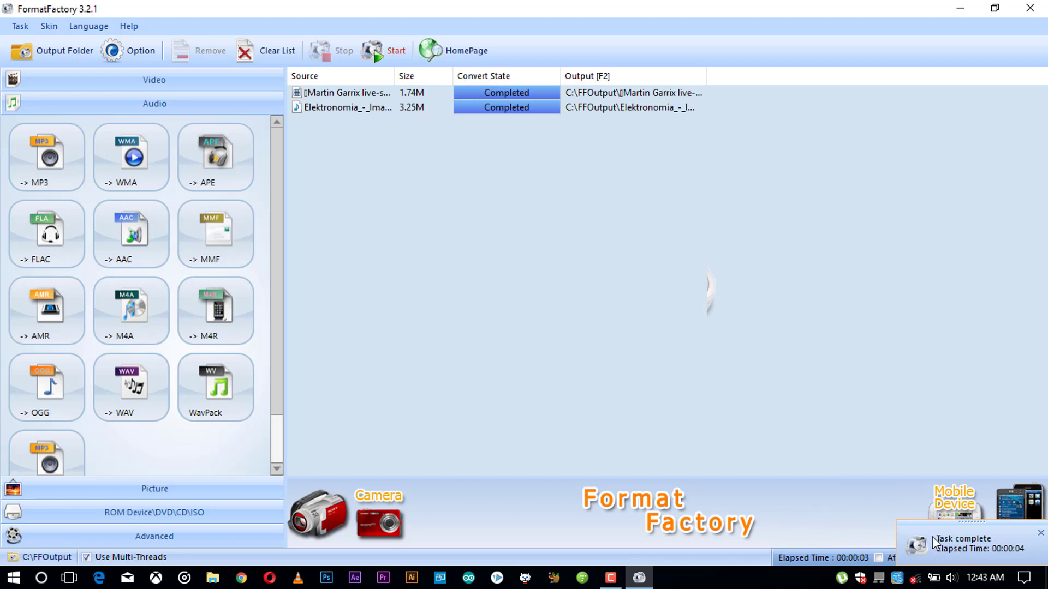
Check the converted audio file's type in its properties in the output folder, and close the folder window.
{"action": "left_click", "coordinate": [34, 57]}
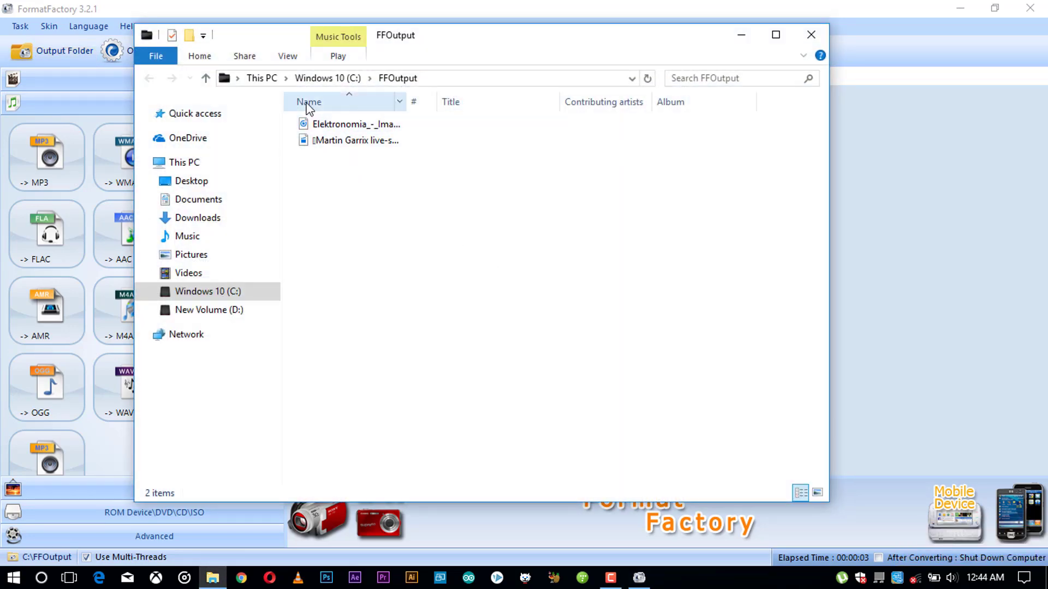
{"action": "left_click", "coordinate": [352, 125]}
{"action": "right_click", "coordinate": [352, 124]}
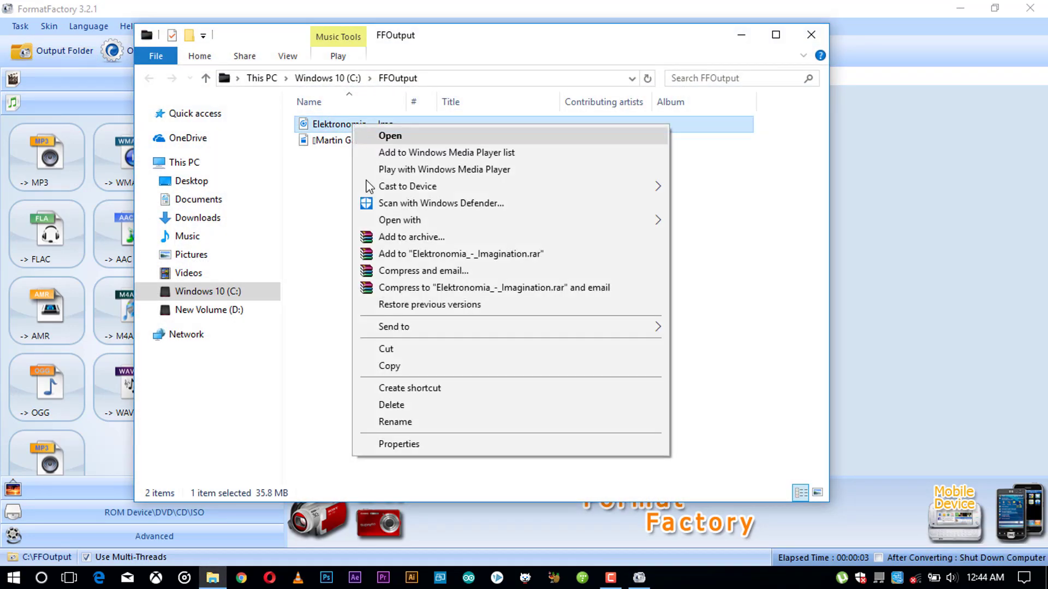
{"action": "left_click", "coordinate": [414, 441]}
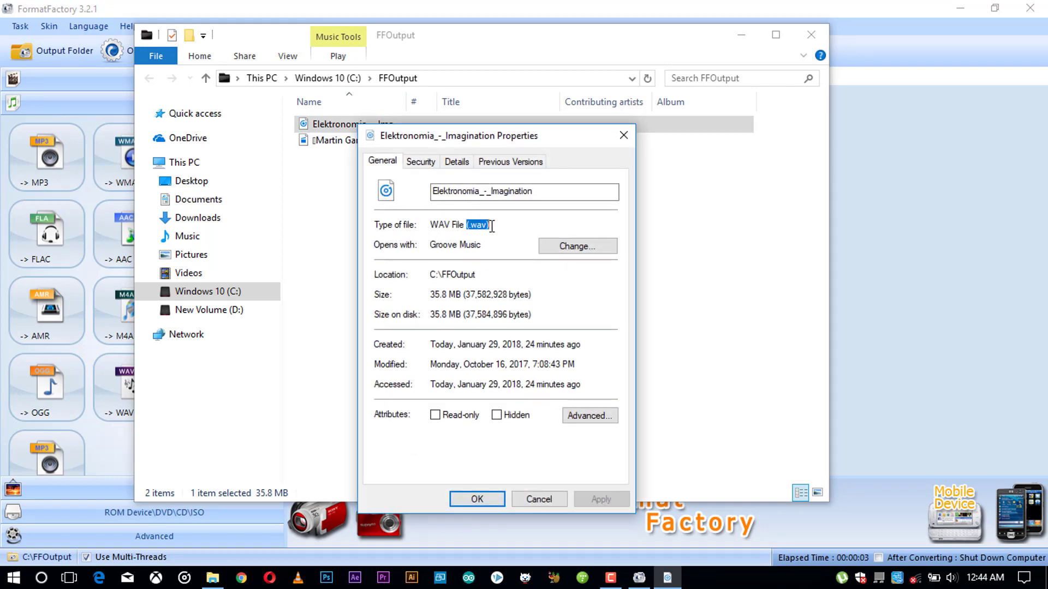
{"action": "left_click", "coordinate": [623, 135]}
{"action": "left_click", "coordinate": [810, 34]}
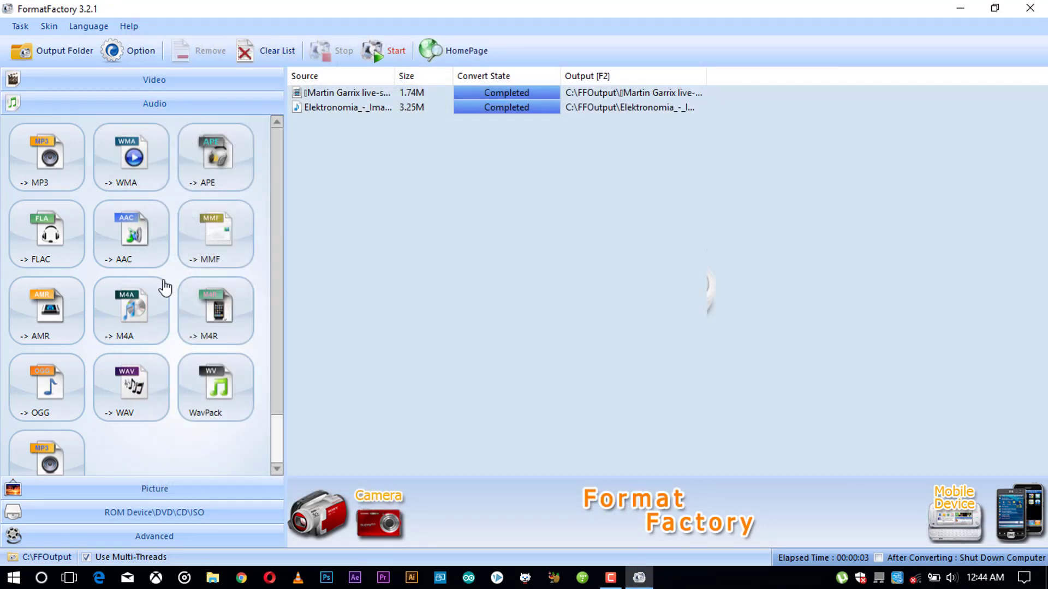
Set up a picture conversion to ICO with the 64x64 output profile.
{"action": "left_click", "coordinate": [155, 488]}
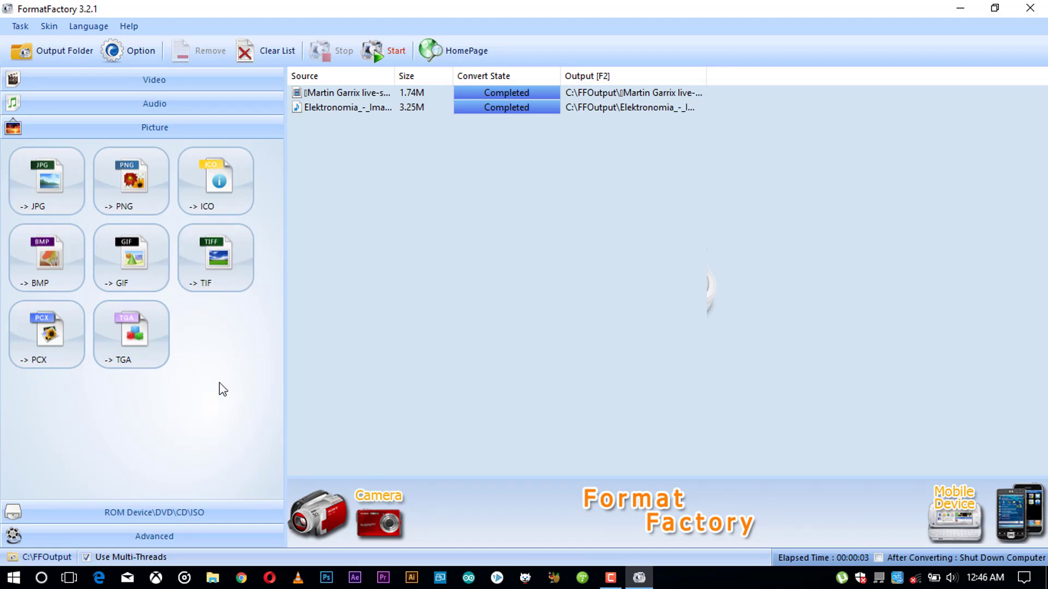
{"action": "left_click", "coordinate": [217, 189]}
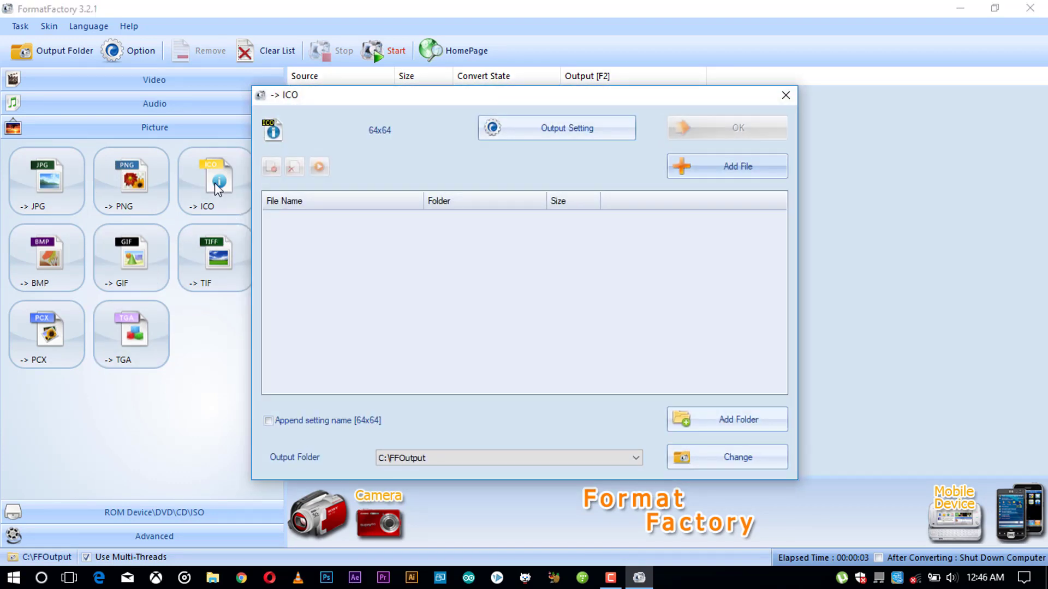
{"action": "left_click", "coordinate": [578, 141]}
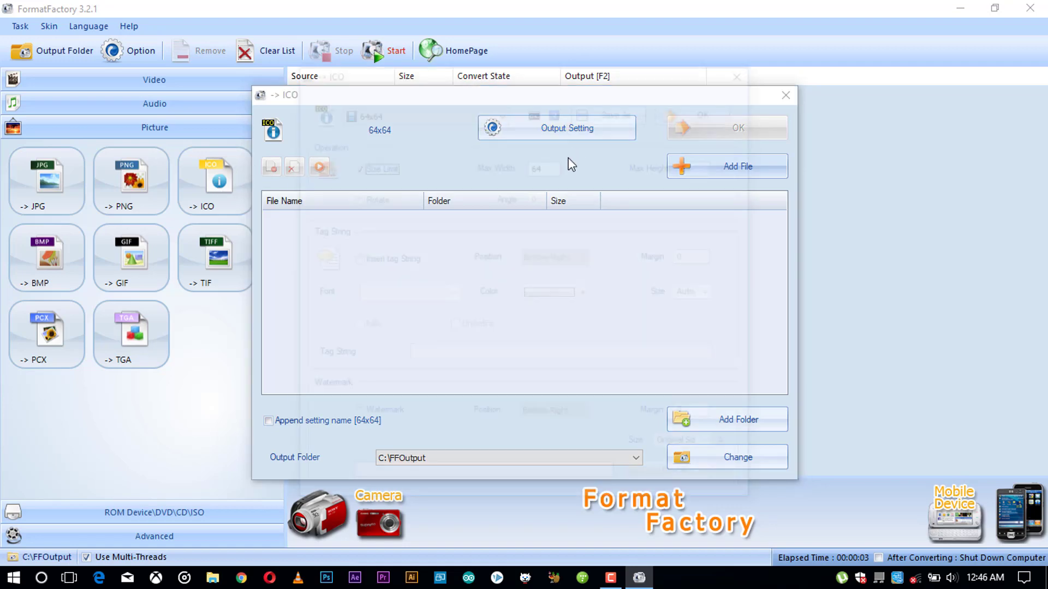
{"action": "left_click", "coordinate": [408, 117]}
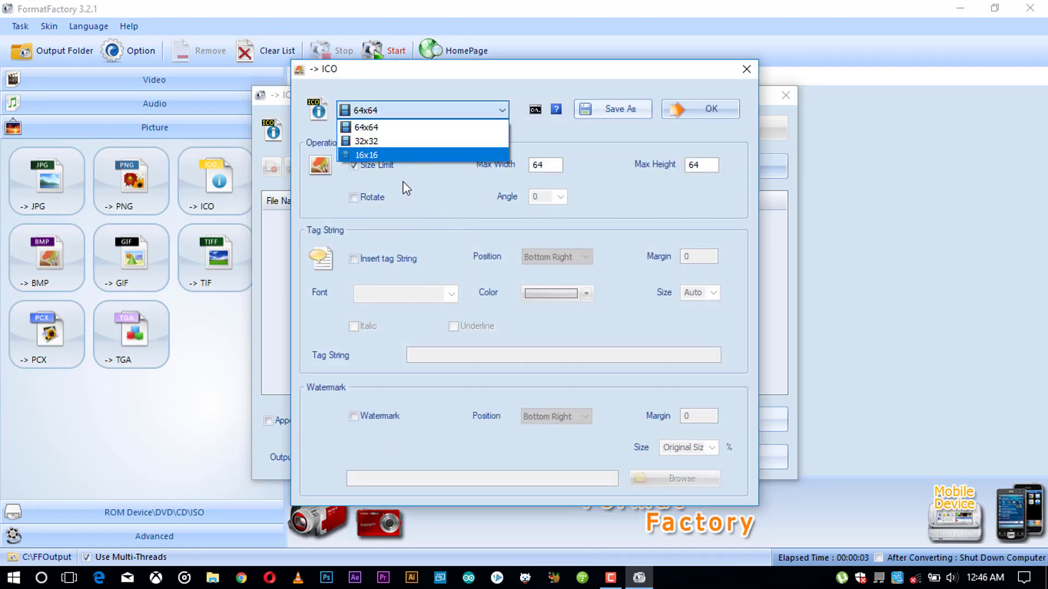
{"action": "left_click", "coordinate": [391, 127]}
{"action": "left_click", "coordinate": [388, 113]}
{"action": "left_click", "coordinate": [403, 134]}
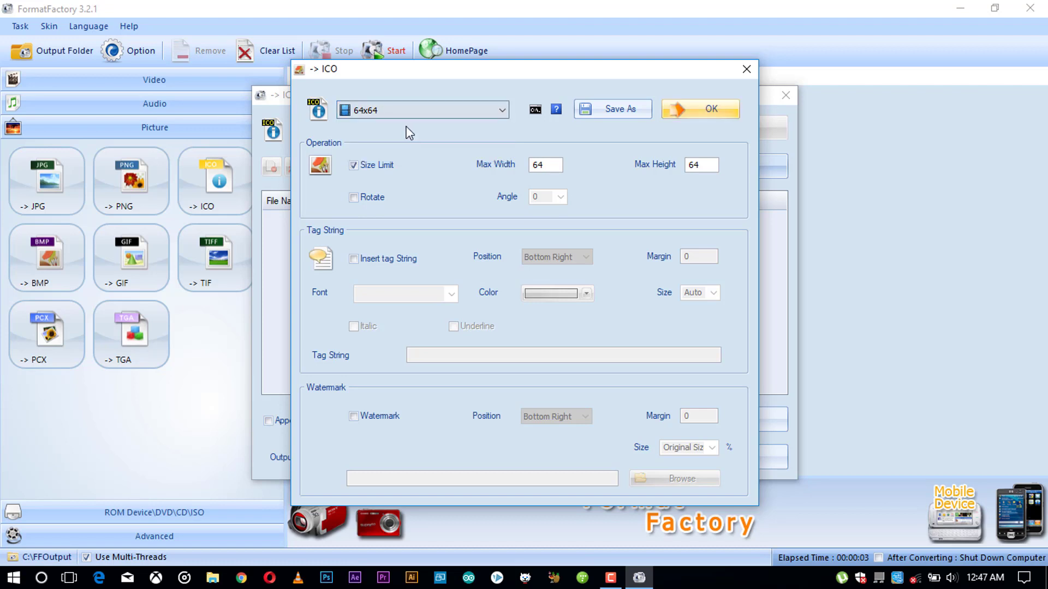
{"action": "left_click", "coordinate": [704, 113]}
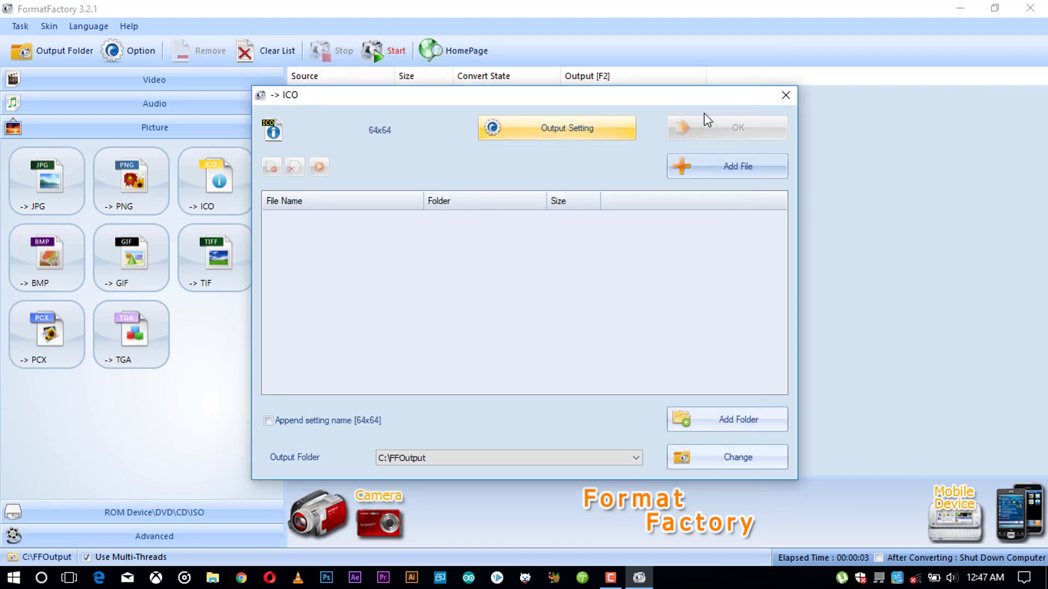
Select the IMG_20171107_165934-01 picture in the Documents\file\image folder as the source and check its file type in its properties.
{"action": "left_click", "coordinate": [709, 169]}
{"action": "left_click_drag", "start_coordinate": [459, 124], "coordinate": [417, 120]}
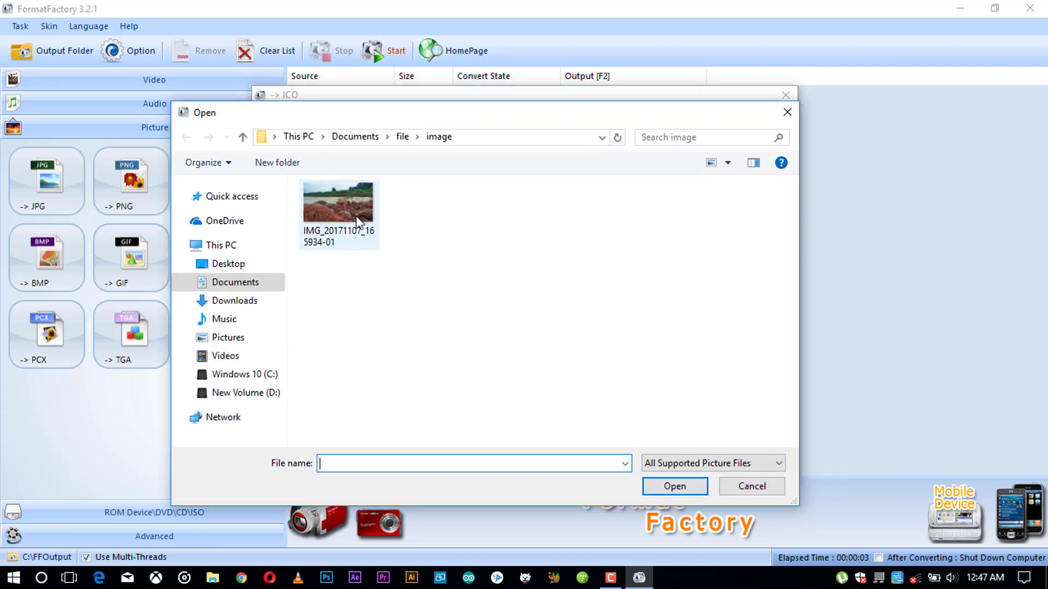
{"action": "left_click", "coordinate": [355, 215]}
{"action": "right_click", "coordinate": [327, 208]}
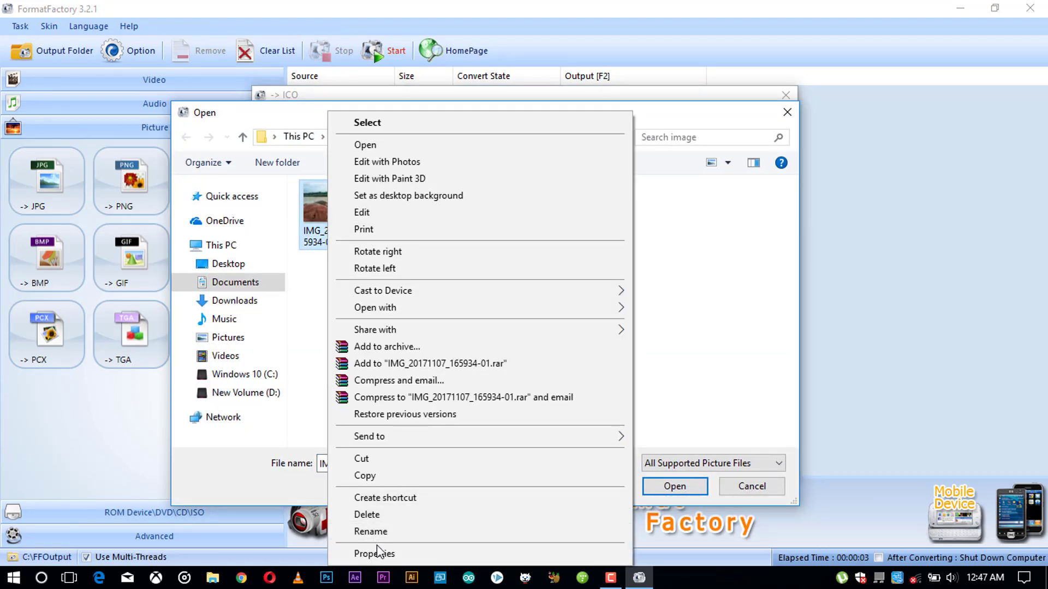
{"action": "left_click", "coordinate": [363, 554]}
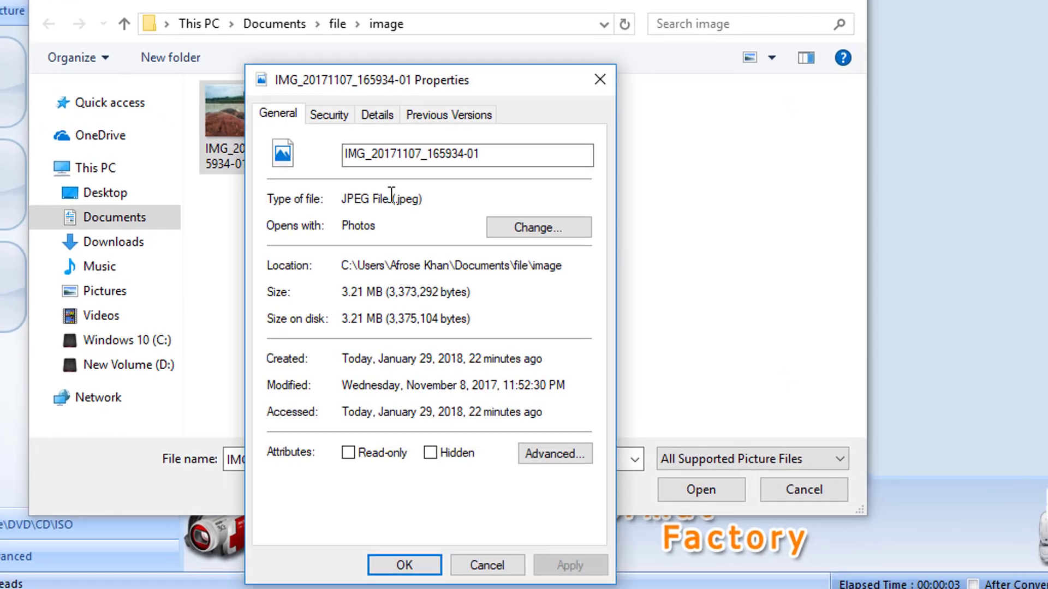
{"action": "double_click", "coordinate": [408, 197]}
{"action": "key", "text": "Escape"}
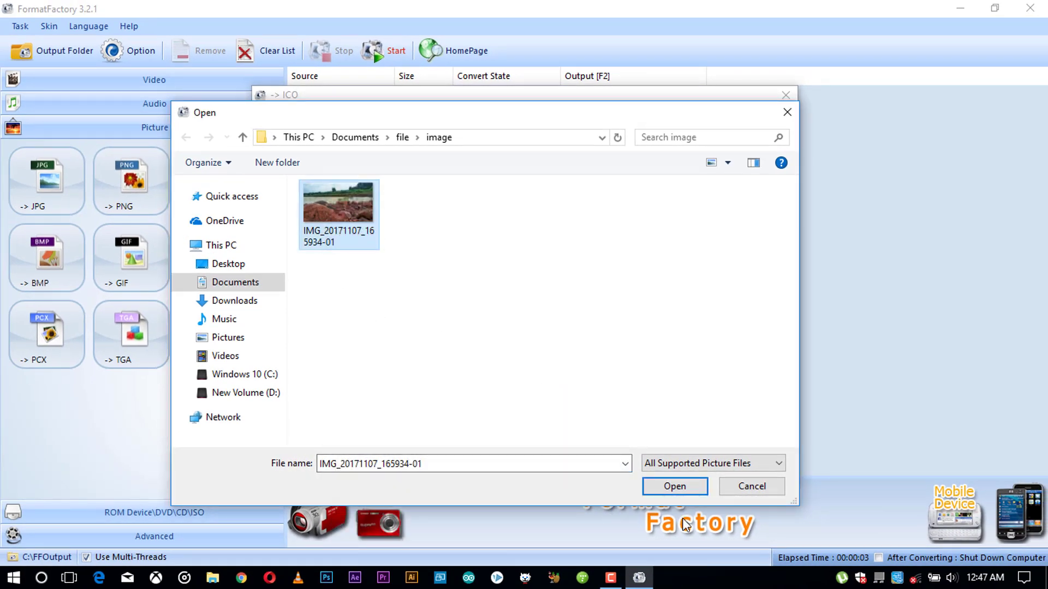
Add the selected IMG_20171107_165934-01 picture and run its conversion to ICO.
{"action": "left_click", "coordinate": [687, 487]}
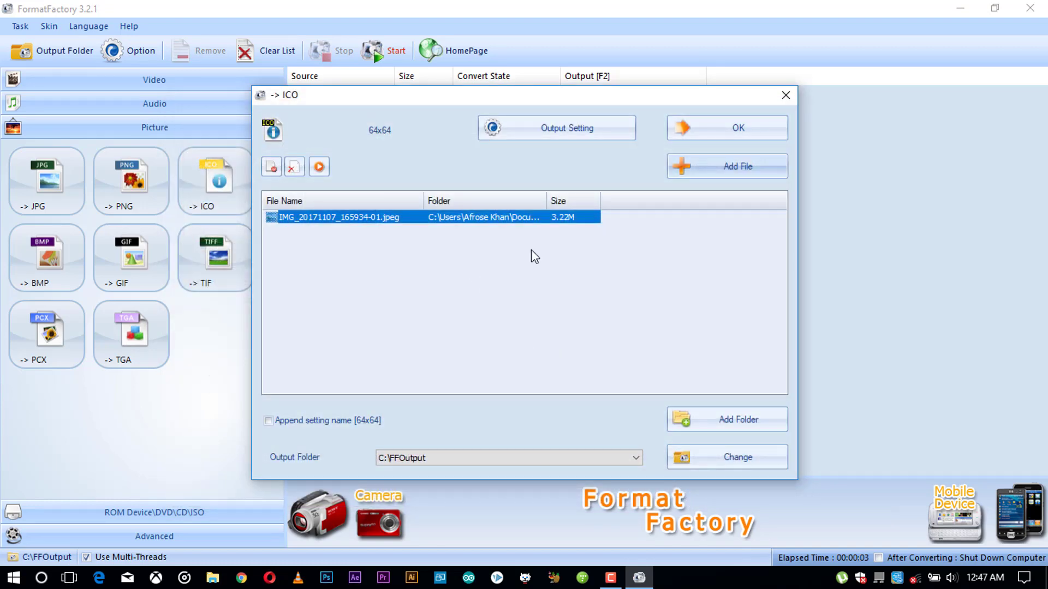
{"action": "left_click", "coordinate": [708, 131]}
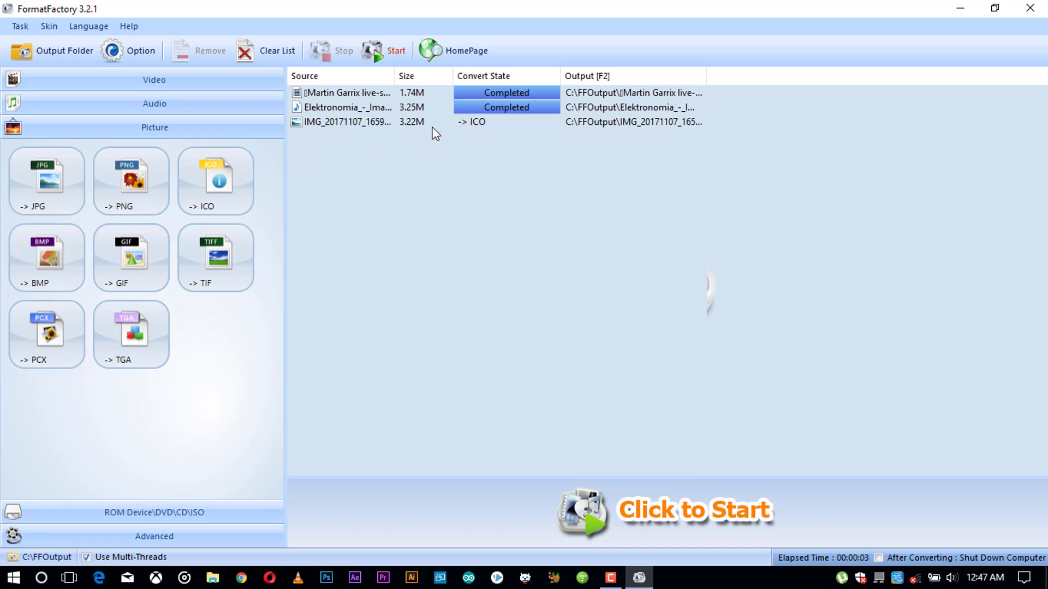
{"action": "left_click", "coordinate": [382, 53]}
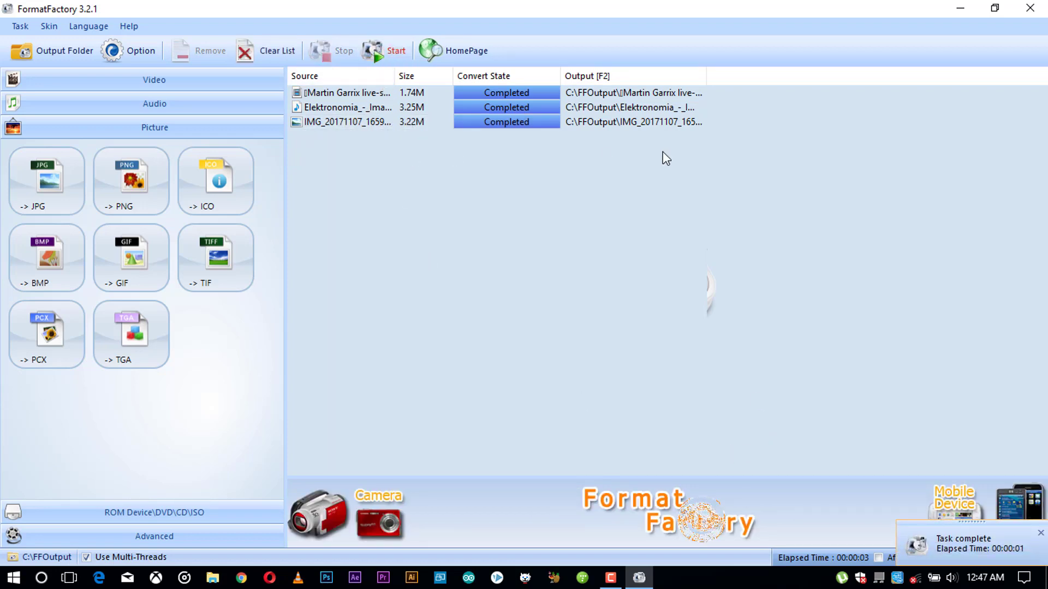
Show the output folder's files as thumbnails, check the converted picture's file type in its properties, and close the folder window.
{"action": "left_click", "coordinate": [65, 61]}
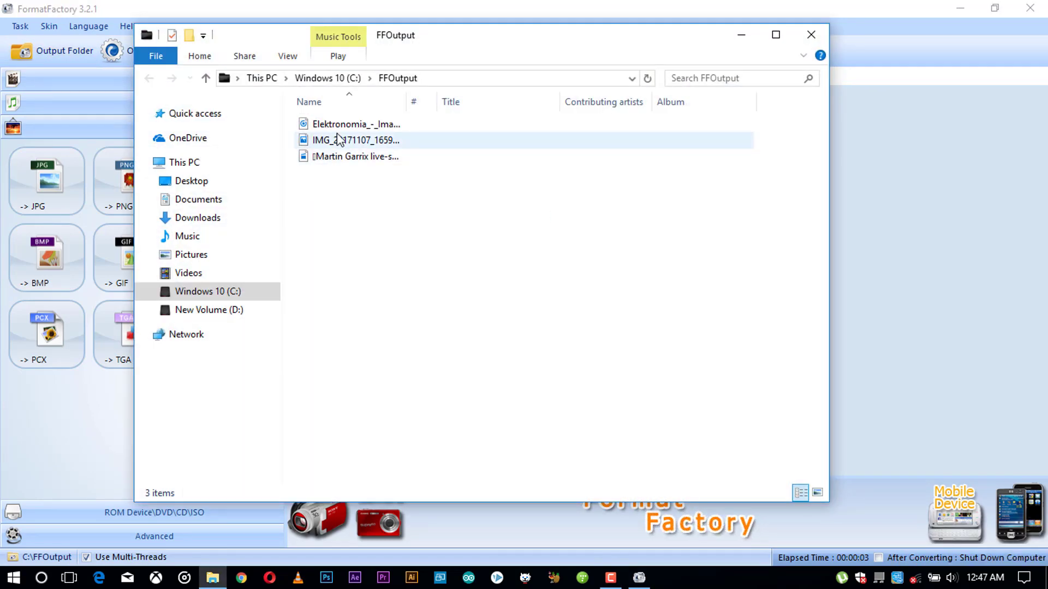
{"action": "left_click", "coordinate": [326, 139]}
{"action": "left_click", "coordinate": [288, 56]}
{"action": "left_click", "coordinate": [390, 79]}
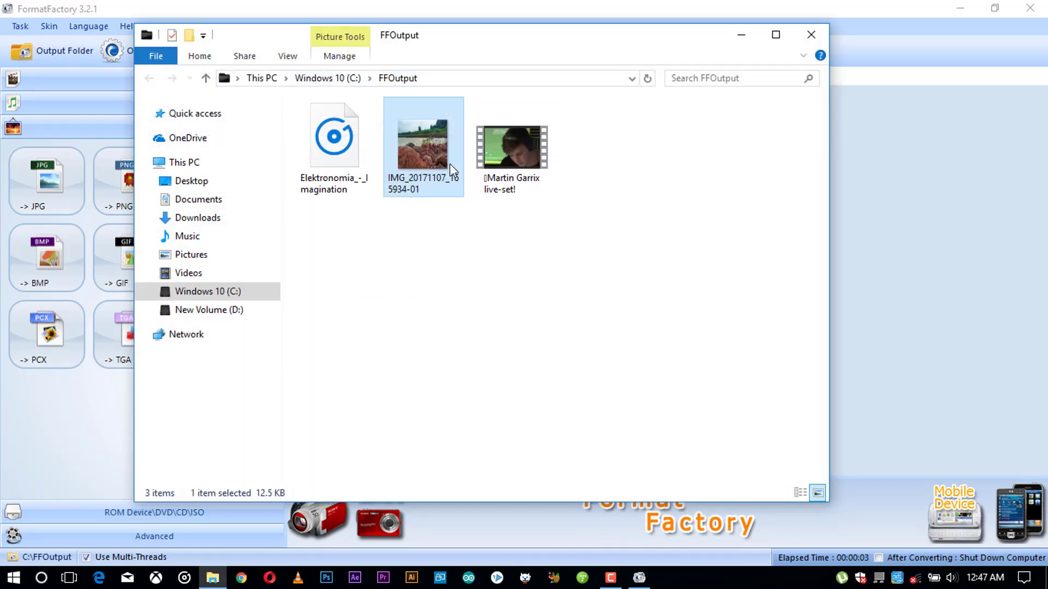
{"action": "right_click", "coordinate": [414, 146]}
{"action": "left_click", "coordinate": [502, 489]}
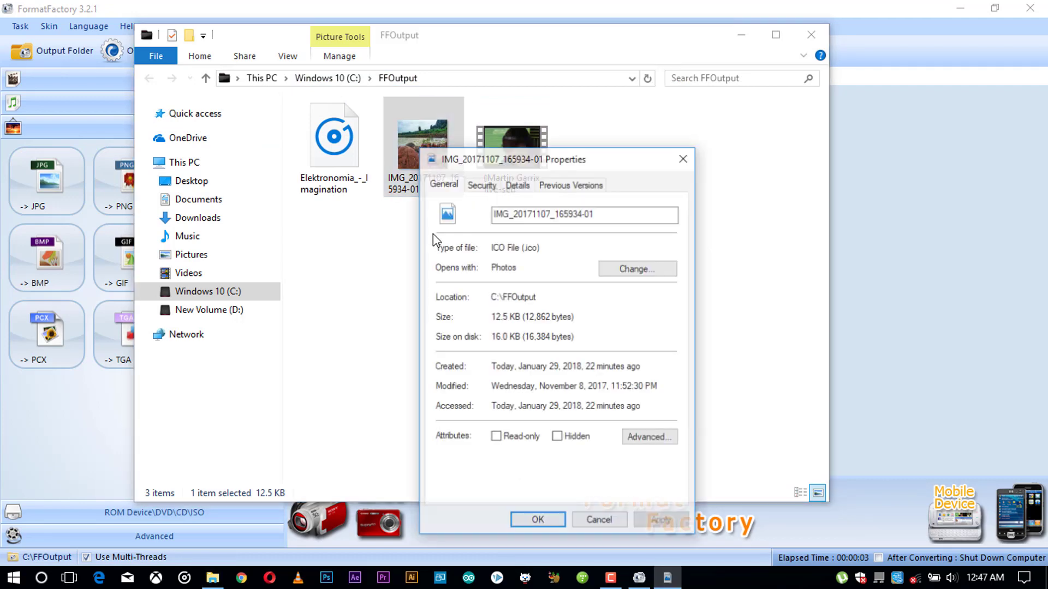
{"action": "left_click_drag", "start_coordinate": [520, 248], "coordinate": [540, 248]}
{"action": "left_click", "coordinate": [684, 158]}
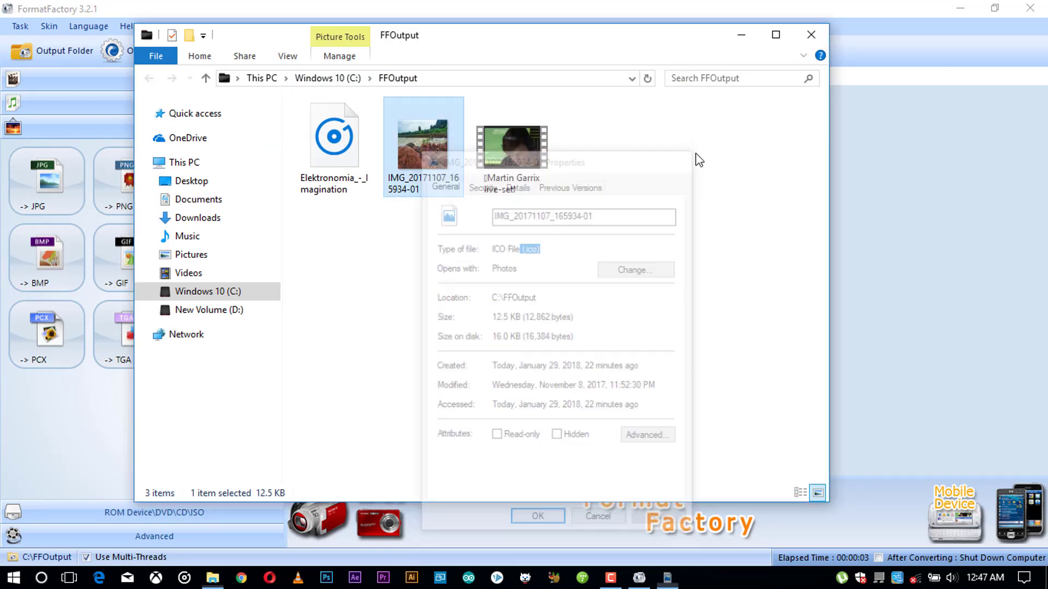
{"action": "left_click", "coordinate": [776, 34]}
{"action": "left_click", "coordinate": [1029, 8]}
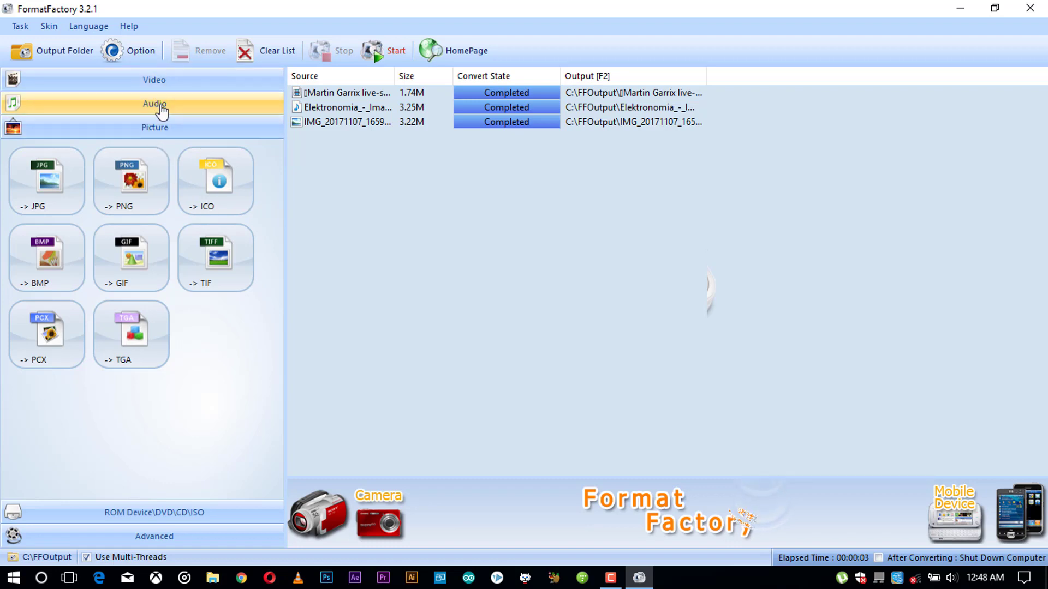
Look through the ROM Device\DVD\CD\ISO conversions, including the DVD/CD to ISO/CSO options, and the Advanced tools.
{"action": "left_click", "coordinate": [172, 520]}
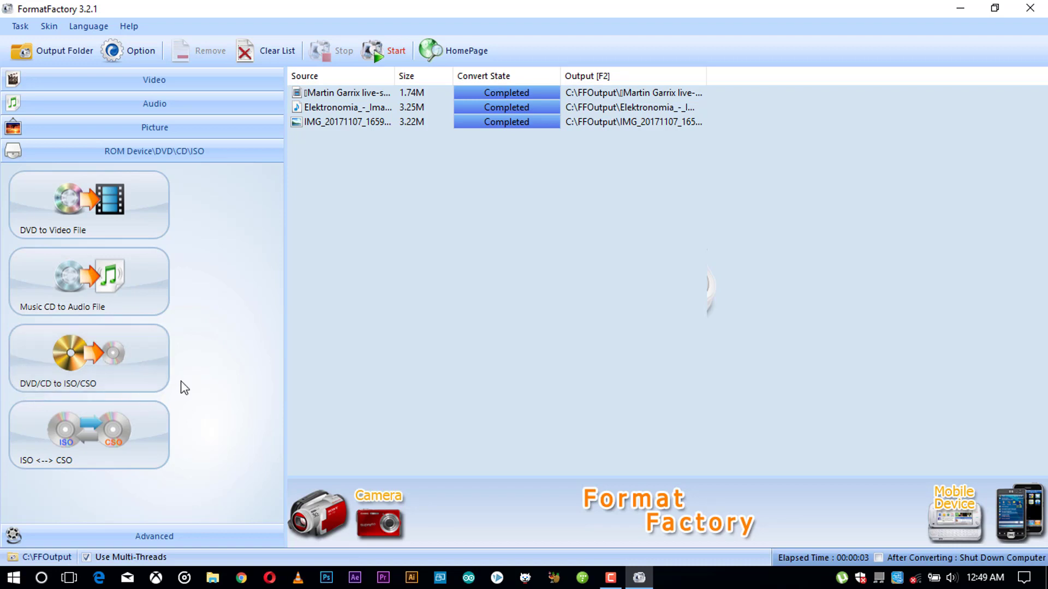
{"action": "left_click", "coordinate": [52, 392]}
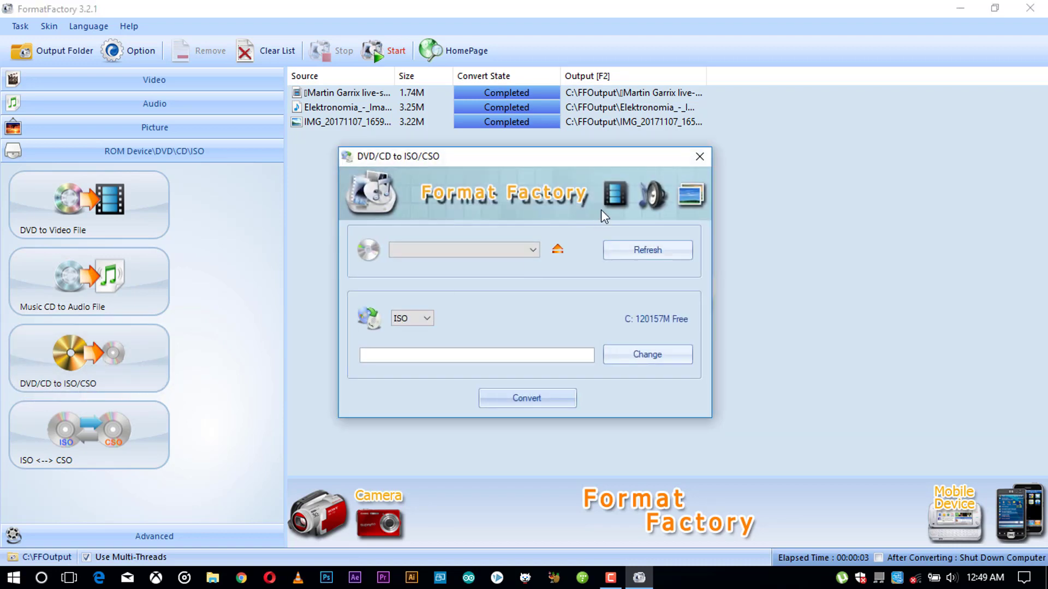
{"action": "left_click", "coordinate": [700, 156]}
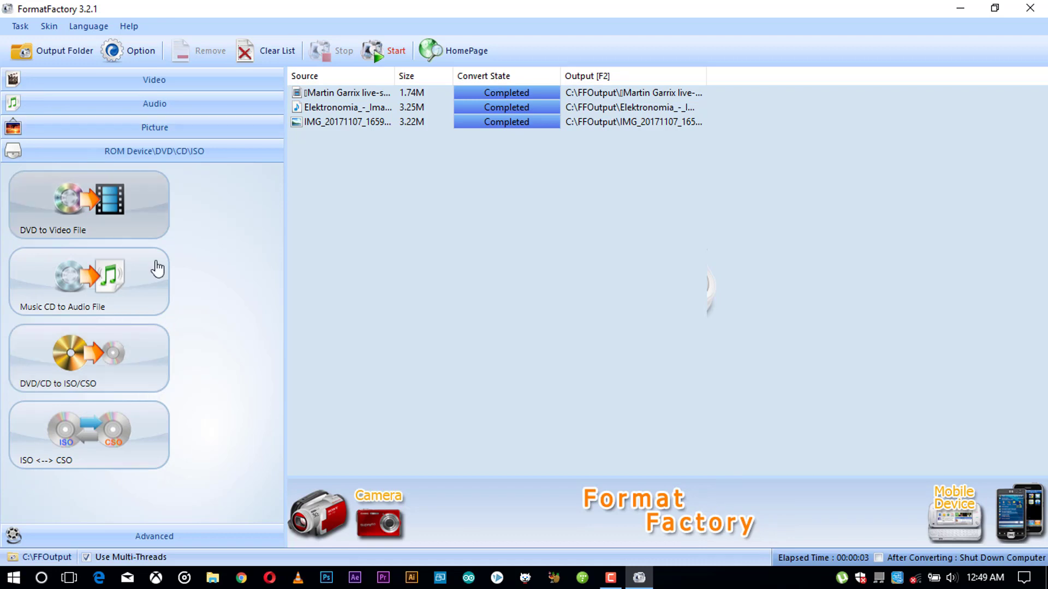
{"action": "left_click", "coordinate": [175, 538]}
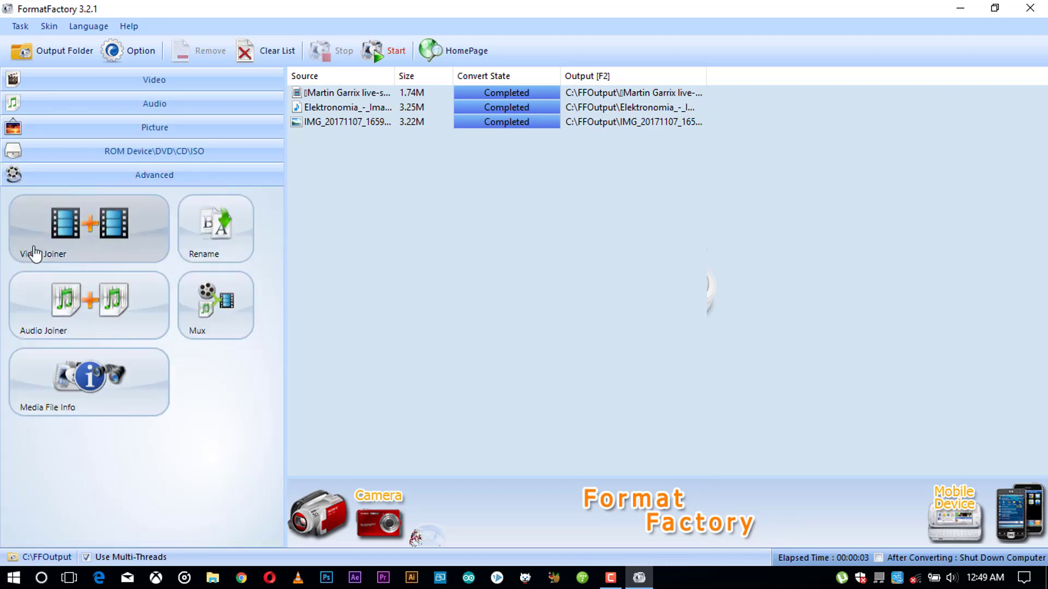